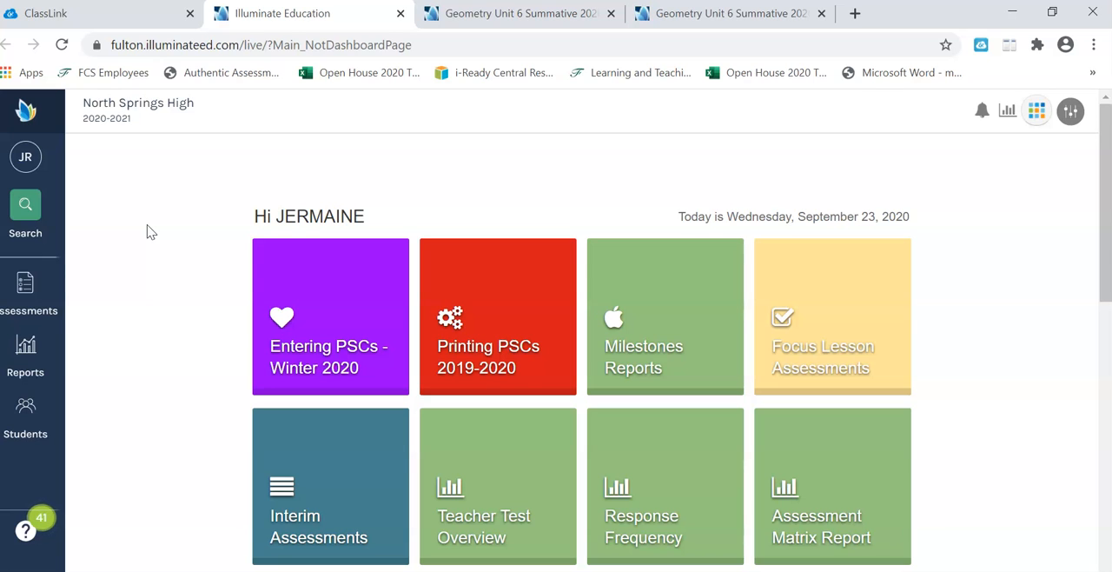
Step: List the existing assessments and open Geometry Unit 6 Summative 2020 Version B(unshared)
{"action": "left_click", "coordinate": [41, 305]}
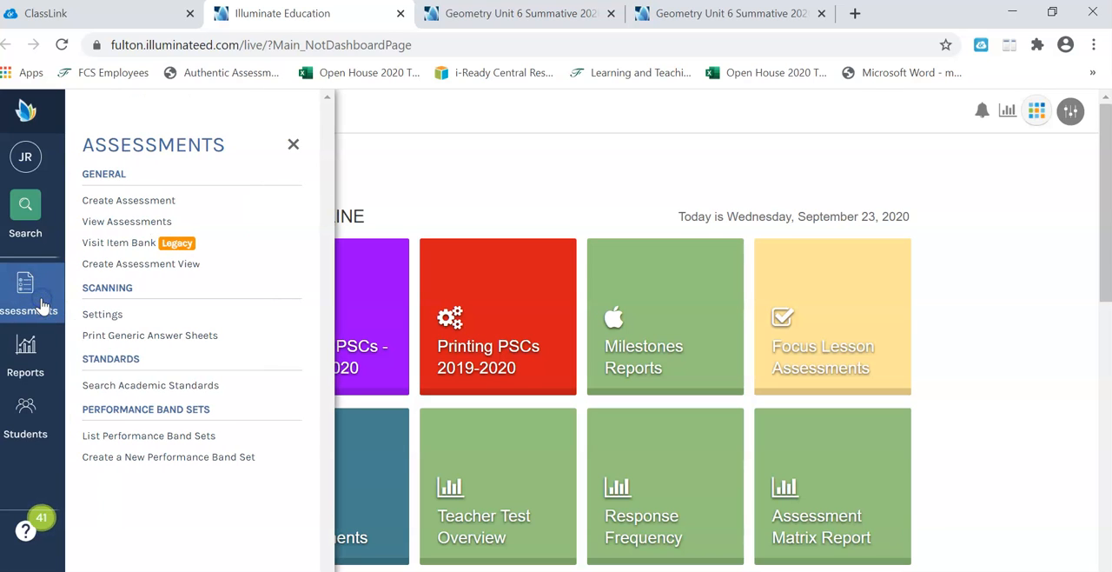
{"action": "left_click", "coordinate": [122, 223]}
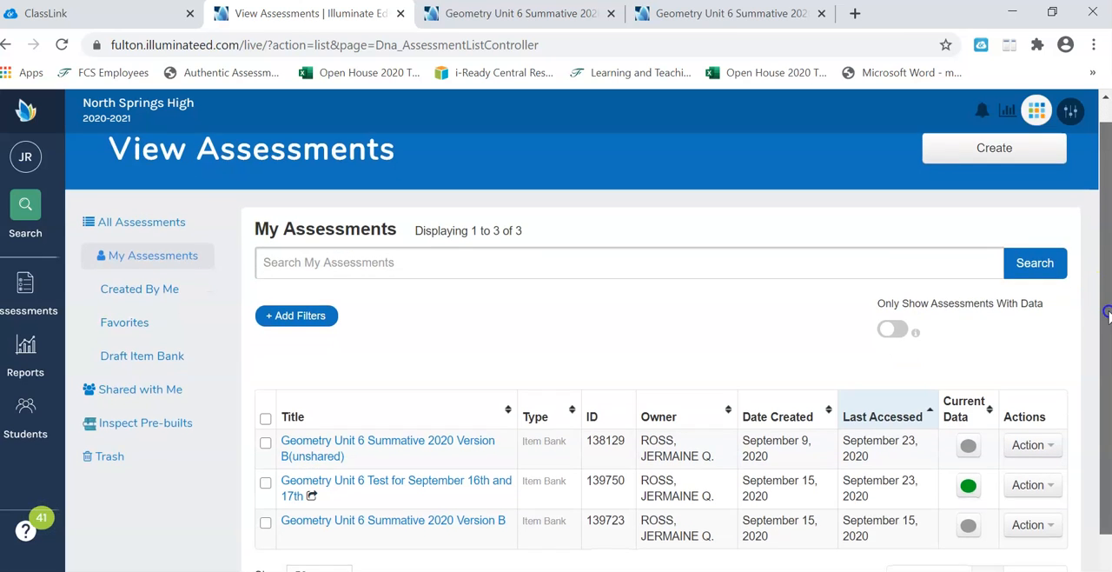
{"action": "left_click_drag", "start_coordinate": [1108, 277], "coordinate": [1105, 330]}
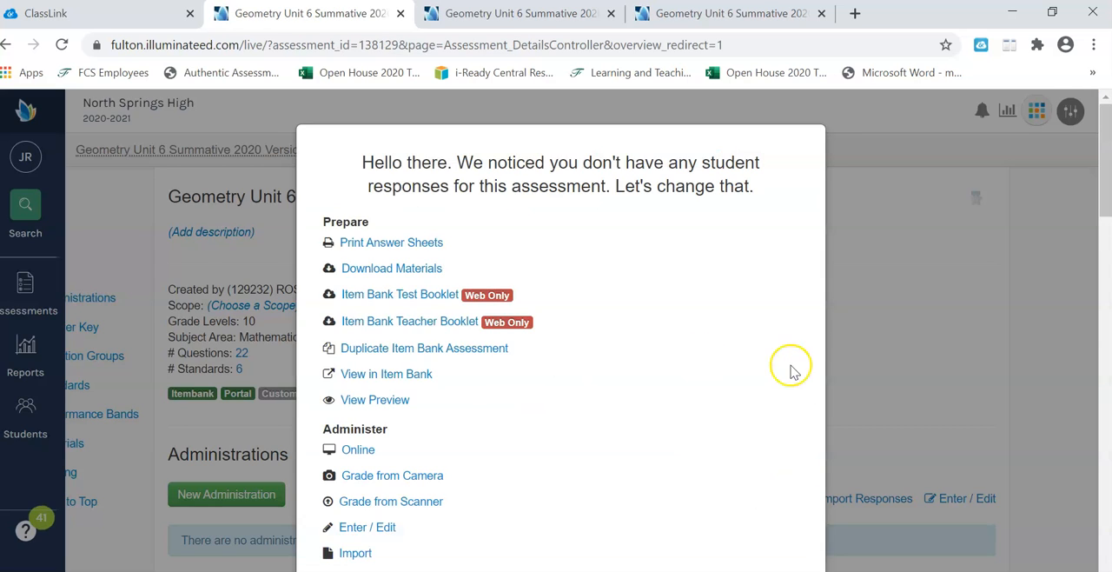
{"action": "left_click", "coordinate": [923, 306]}
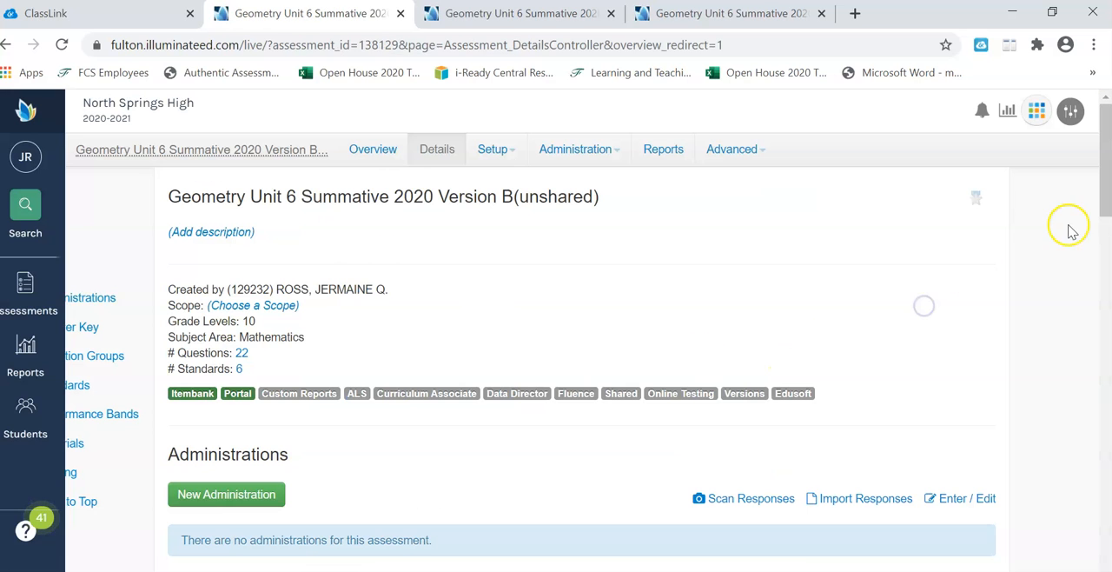
Step: Expand the assessment's answer key to show all questions and open question 18
{"action": "left_click_drag", "start_coordinate": [1102, 199], "coordinate": [1095, 323]}
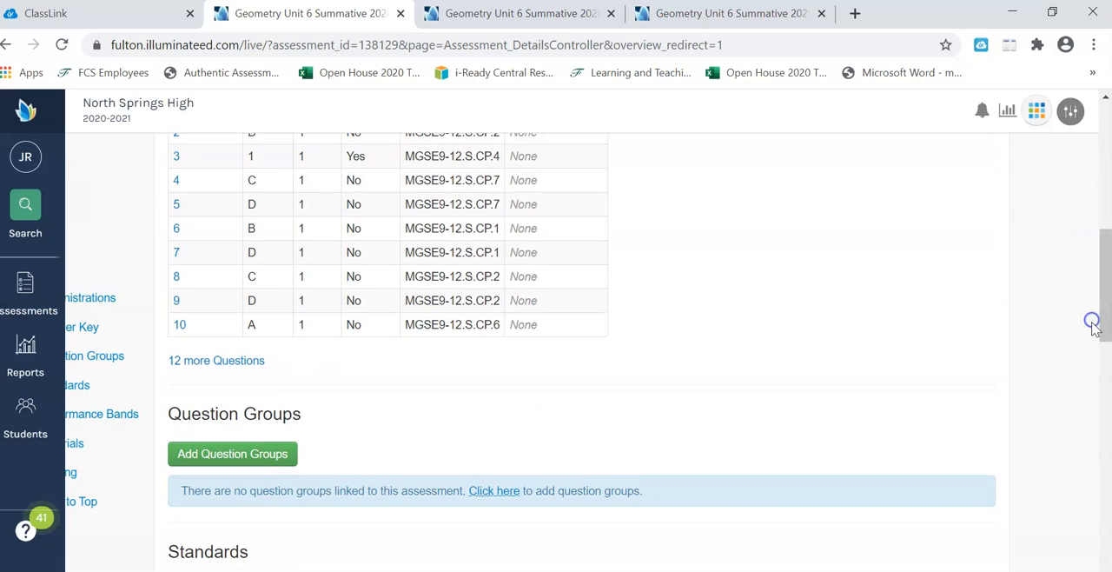
{"action": "left_click", "coordinate": [235, 362]}
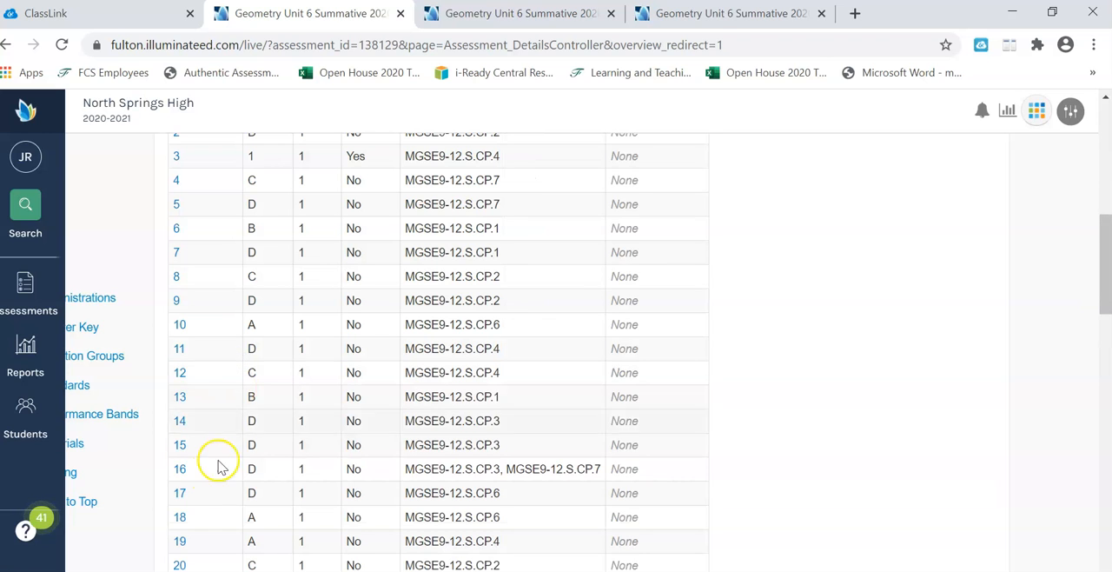
{"action": "left_click", "coordinate": [181, 517]}
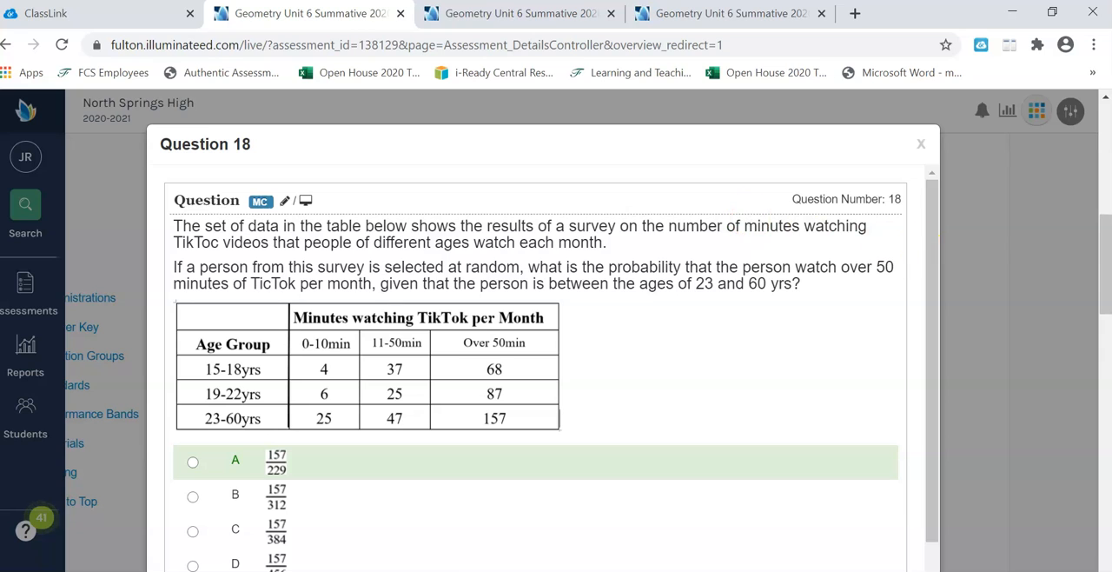
Step: Review question 18's table and answer choices, select choice D and then choice A, and close the question
{"action": "left_click_drag", "start_coordinate": [1102, 237], "coordinate": [1104, 316]}
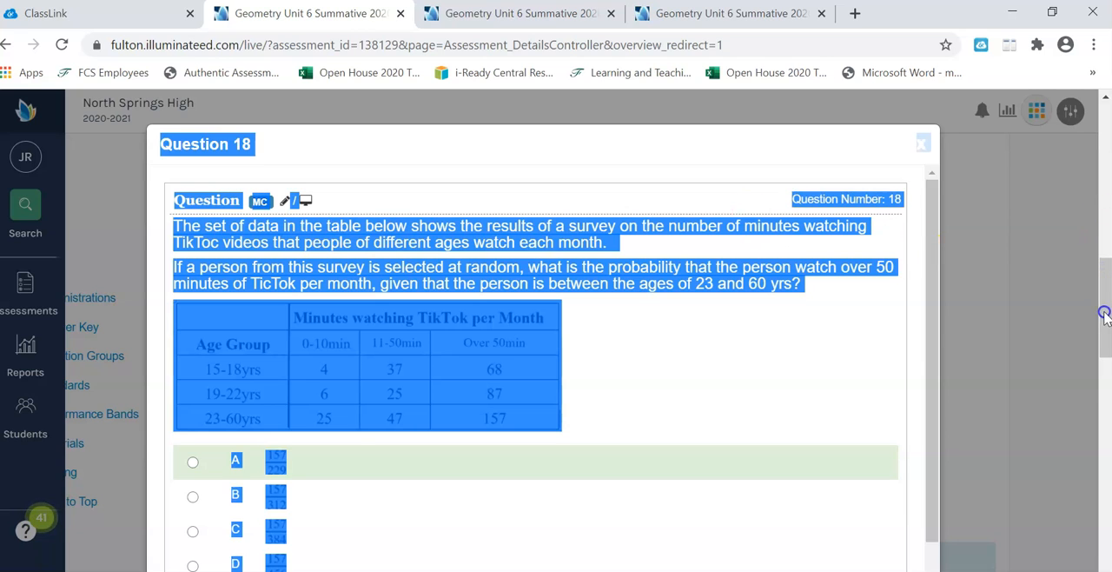
{"action": "left_click", "coordinate": [931, 355]}
{"action": "left_click", "coordinate": [866, 360]}
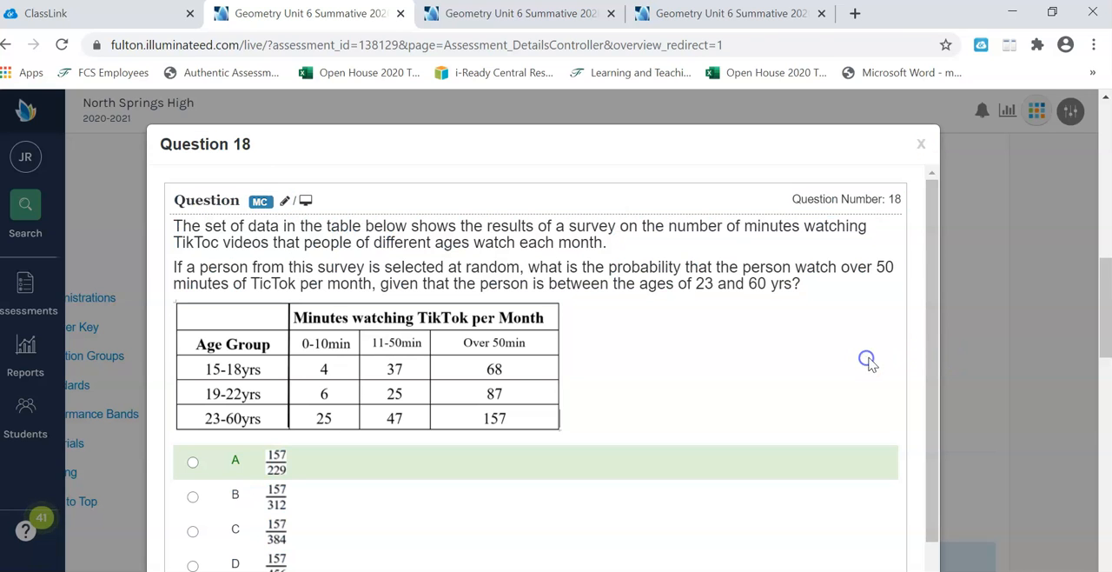
{"action": "left_click_drag", "start_coordinate": [928, 335], "coordinate": [940, 432]}
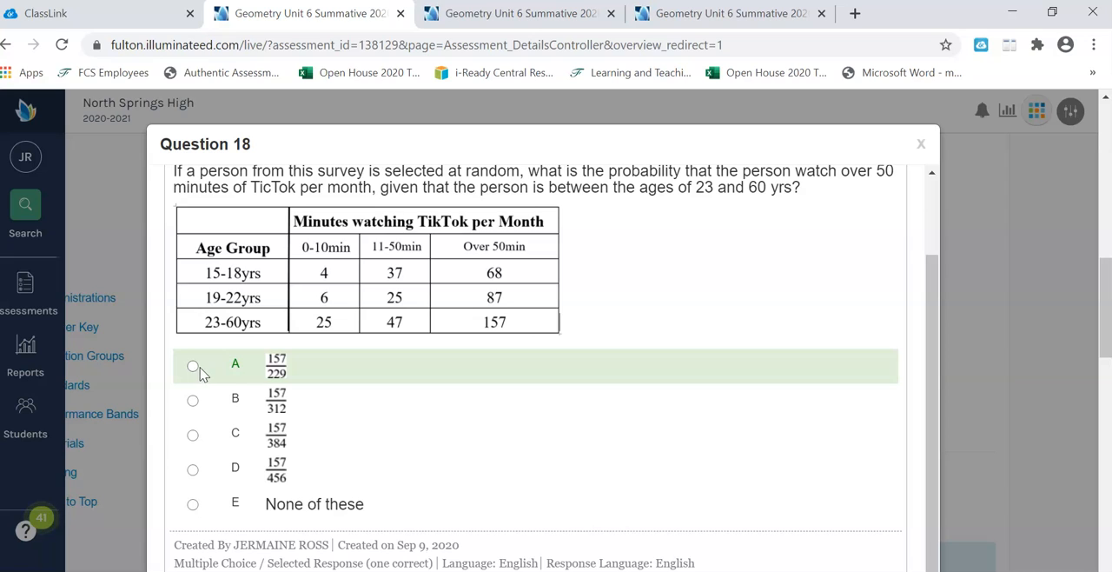
{"action": "left_click", "coordinate": [195, 470]}
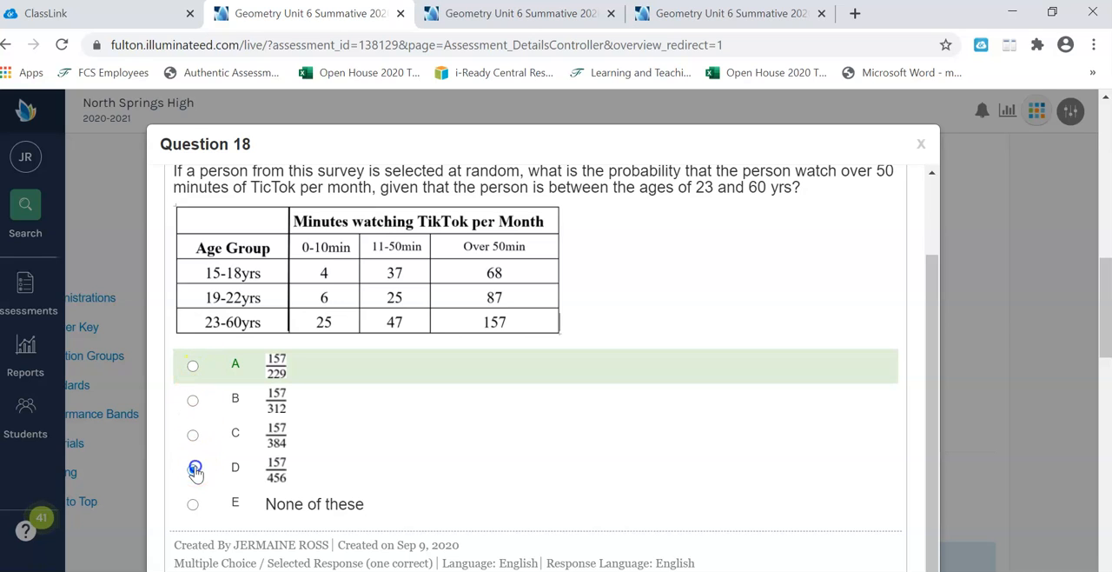
{"action": "left_click", "coordinate": [192, 366]}
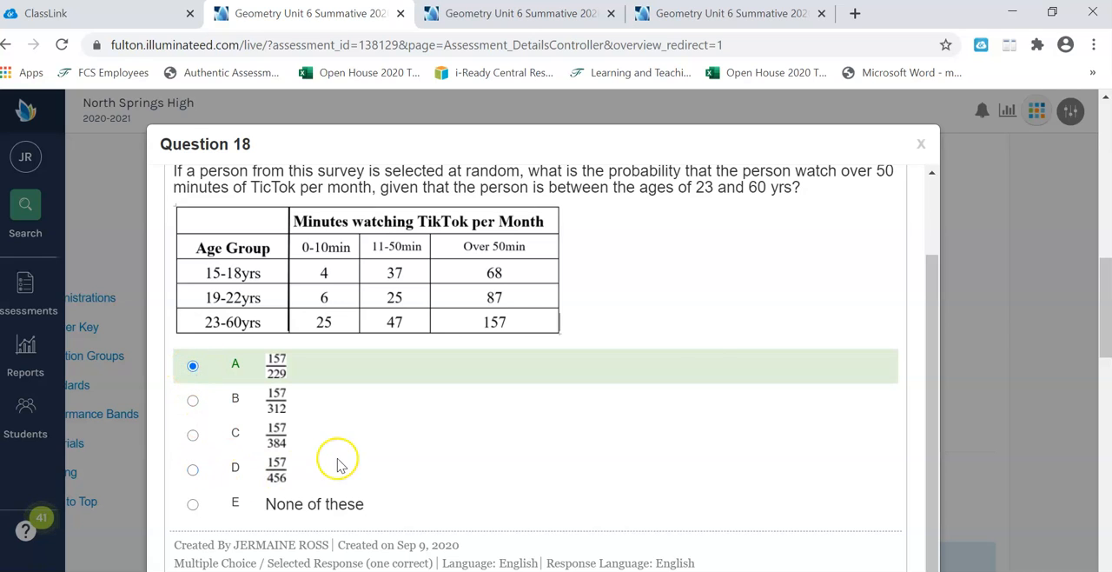
{"action": "left_click", "coordinate": [921, 145]}
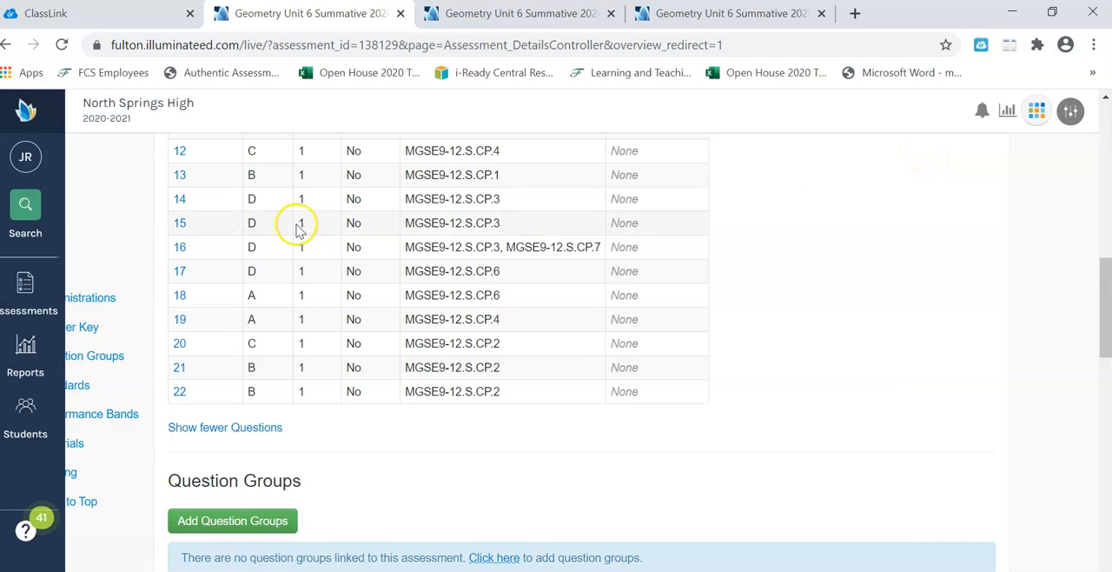
Step: Start creating assessment content of the Item kind to reach the list of own items in the item bank
{"action": "left_click", "coordinate": [29, 309]}
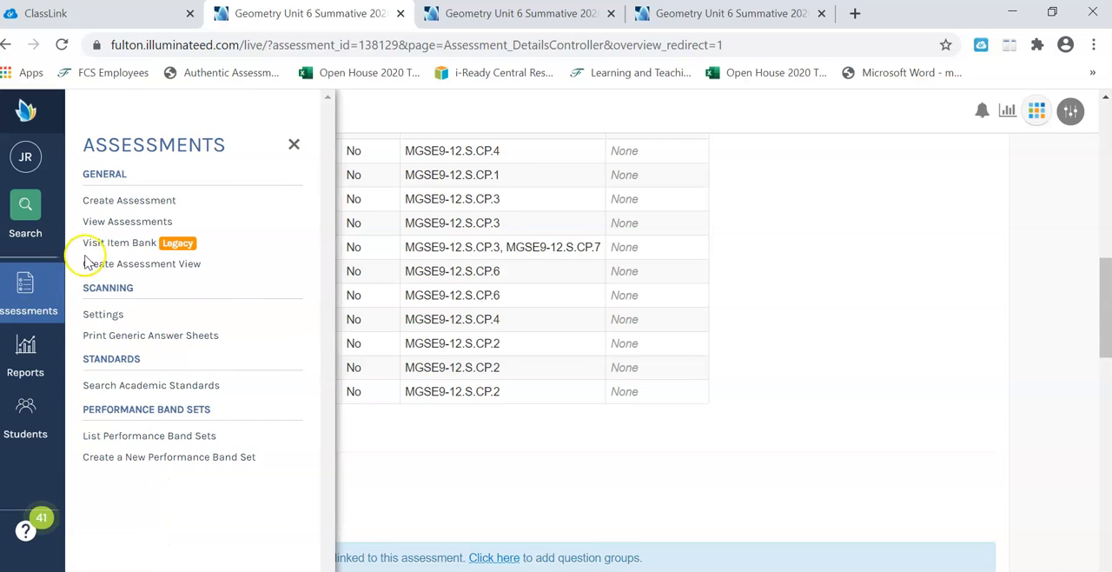
{"action": "left_click", "coordinate": [149, 201]}
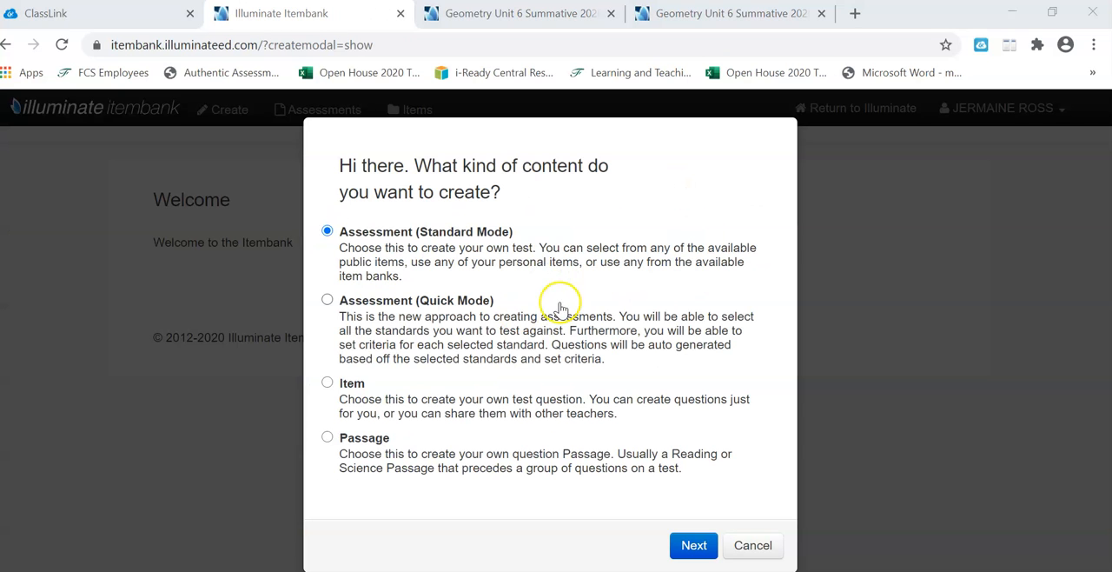
{"action": "left_click", "coordinate": [328, 385]}
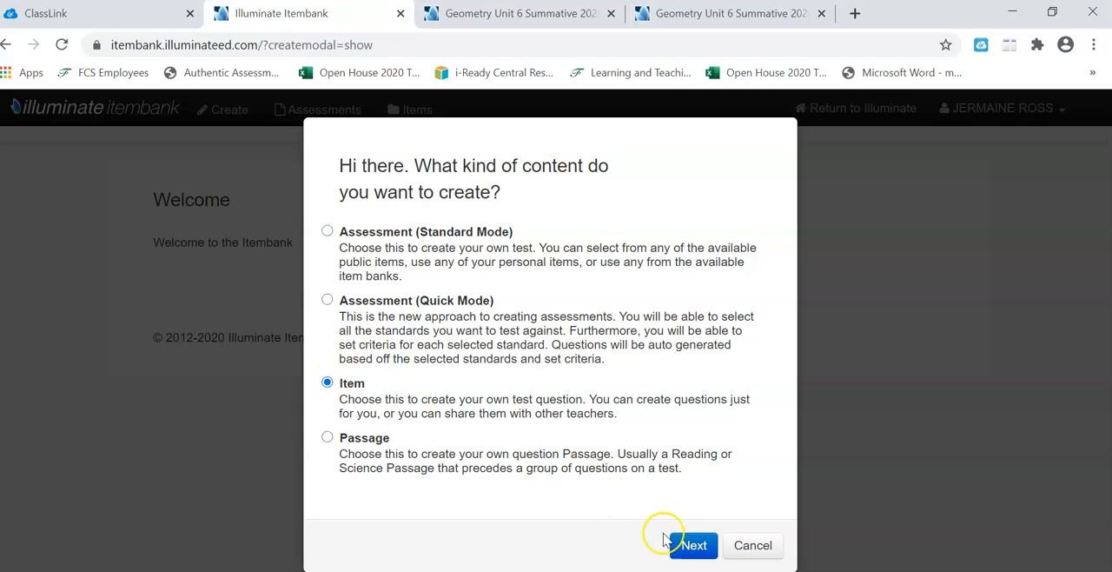
{"action": "left_click", "coordinate": [696, 544]}
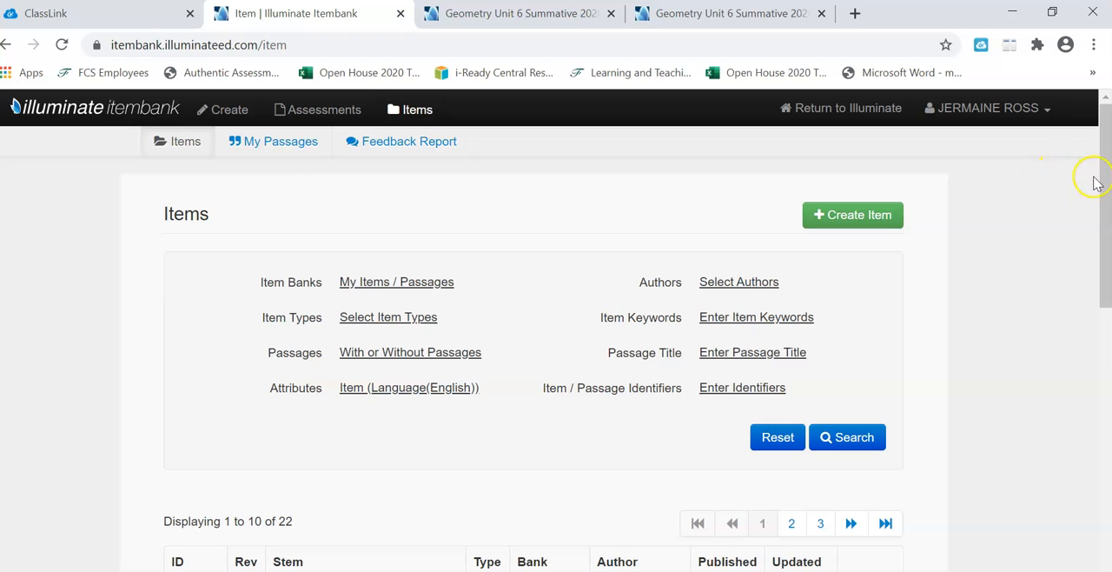
{"action": "left_click_drag", "start_coordinate": [1104, 183], "coordinate": [1101, 387]}
Step: Open question 18 from the assessment's Answer Key page to check its stem wording
{"action": "left_click", "coordinate": [514, 13]}
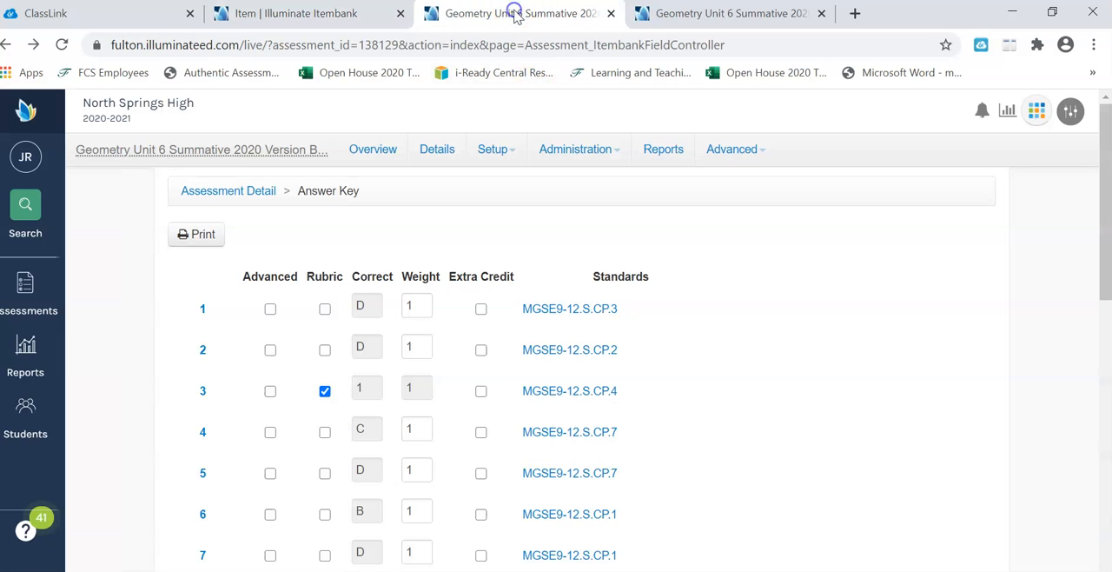
{"action": "left_click_drag", "start_coordinate": [1105, 223], "coordinate": [1106, 477]}
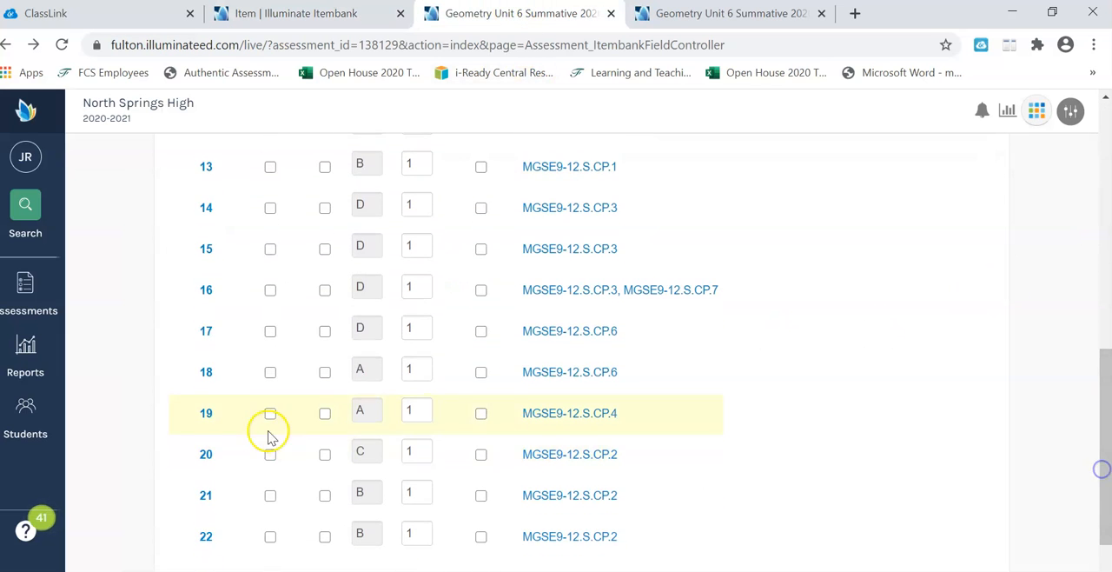
{"action": "left_click", "coordinate": [205, 375]}
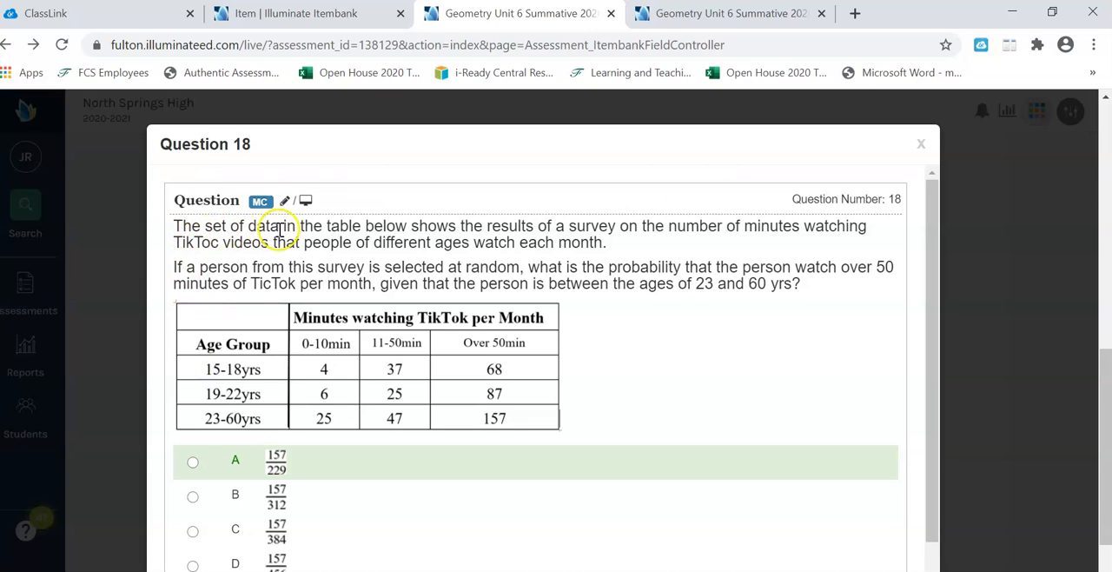
Step: Return to the item bank and open the page 2 item whose stem begins "The set of data in the table below"
{"action": "left_click", "coordinate": [346, 17]}
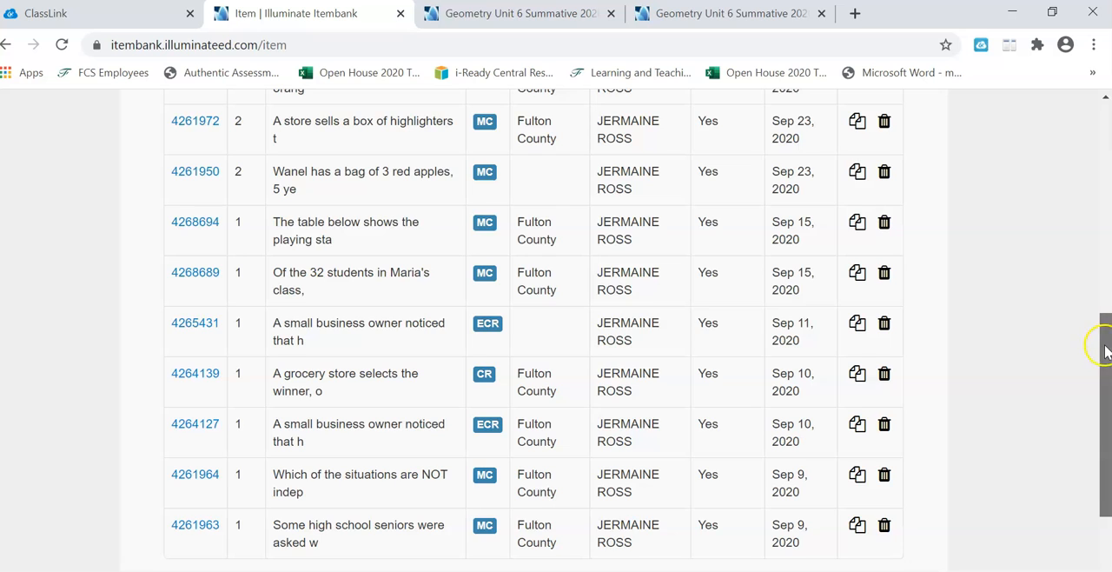
{"action": "left_click_drag", "start_coordinate": [1105, 348], "coordinate": [1100, 377]}
{"action": "left_click", "coordinate": [793, 468]}
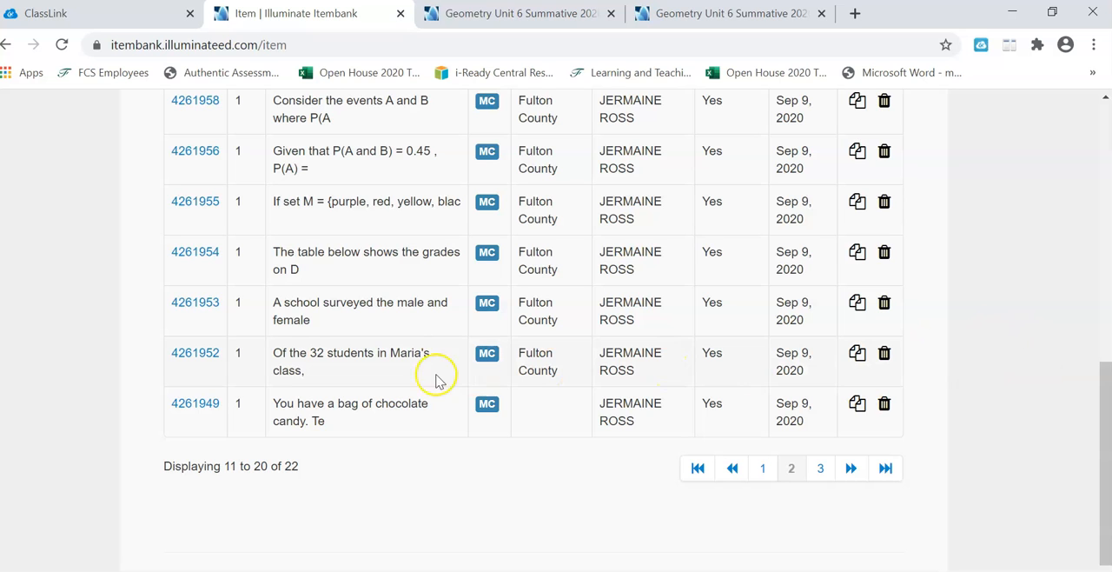
{"action": "left_click_drag", "start_coordinate": [1104, 396], "coordinate": [1105, 309]}
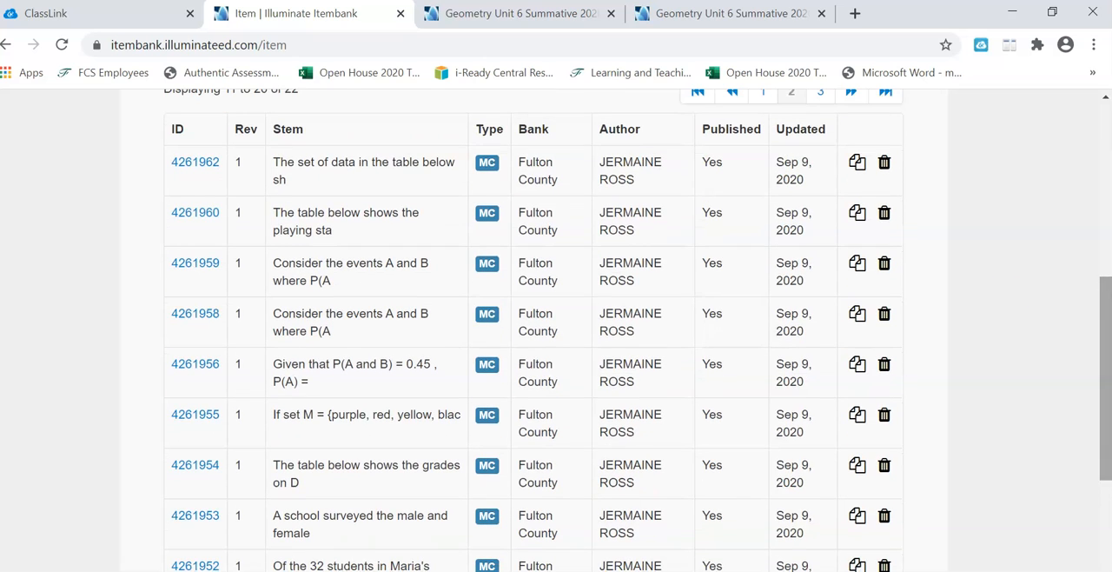
{"action": "left_click", "coordinate": [200, 162]}
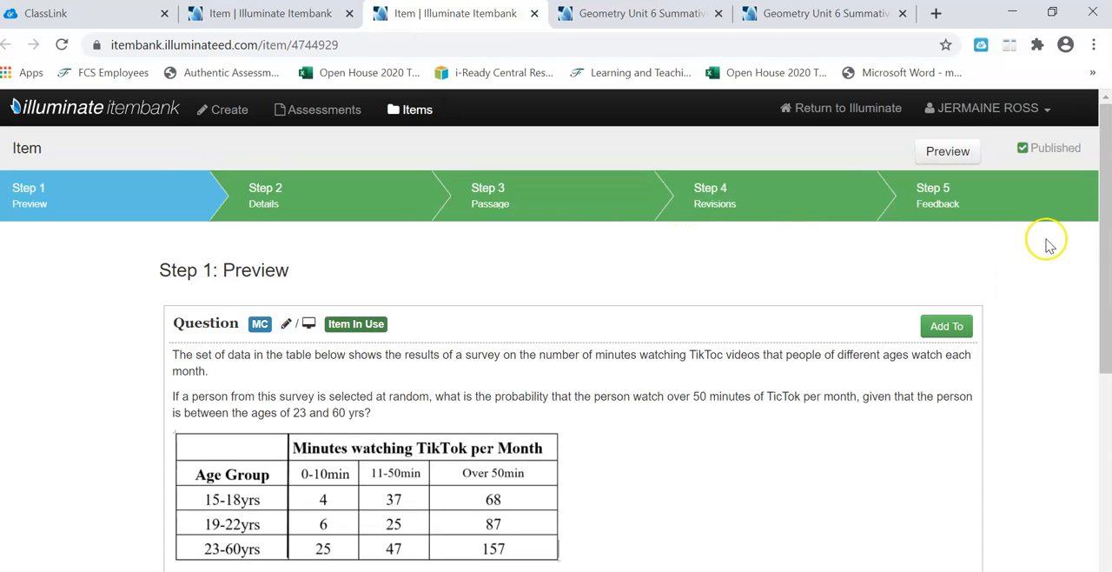
Step: Create a new revision of the TikTok survey probability item
{"action": "left_click_drag", "start_coordinate": [1104, 241], "coordinate": [1085, 326]}
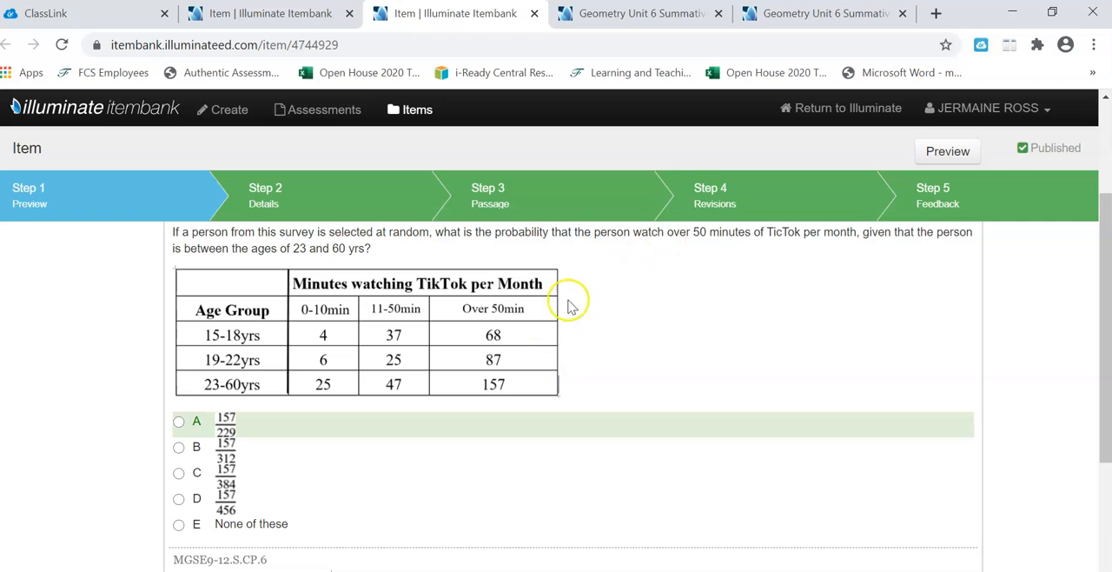
{"action": "left_click", "coordinate": [723, 185]}
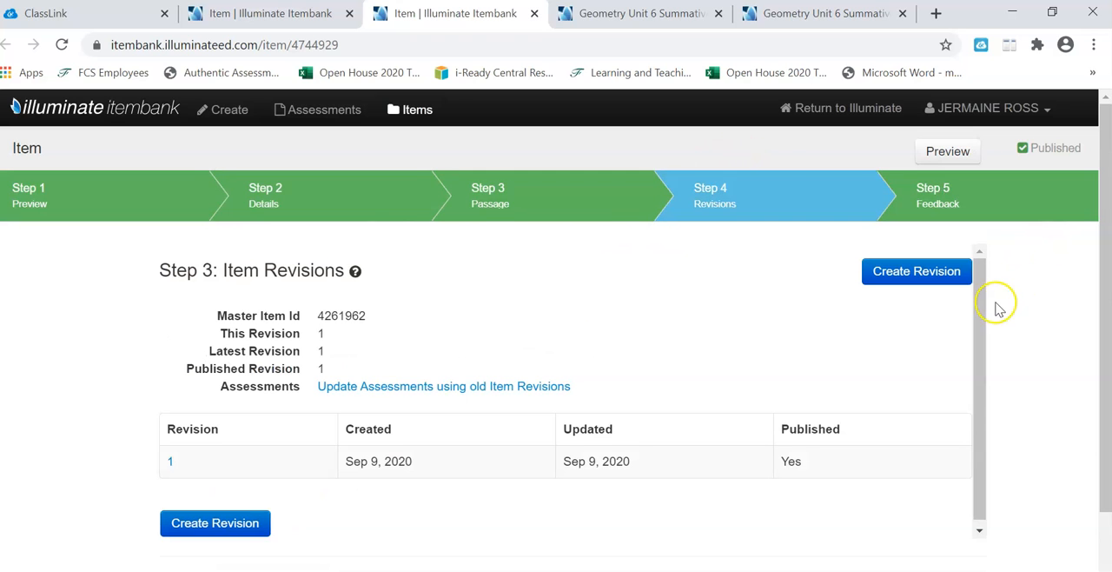
{"action": "left_click_drag", "start_coordinate": [1103, 273], "coordinate": [1097, 349]}
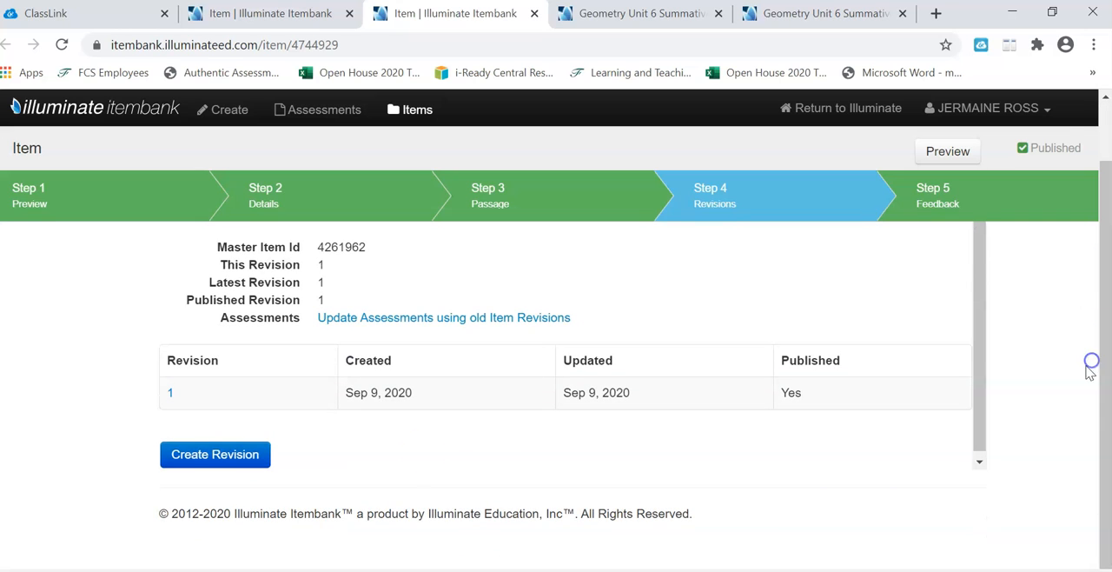
{"action": "left_click", "coordinate": [220, 455]}
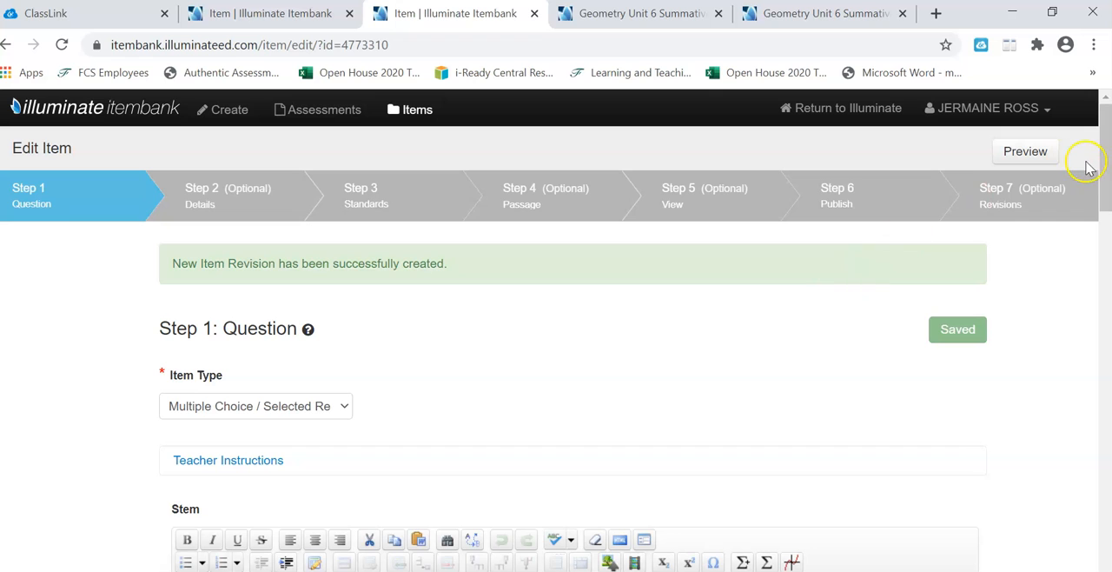
Step: Try to mark answer choice D (157/456) as a correct answer in the new revision
{"action": "left_click_drag", "start_coordinate": [1109, 164], "coordinate": [1094, 199]}
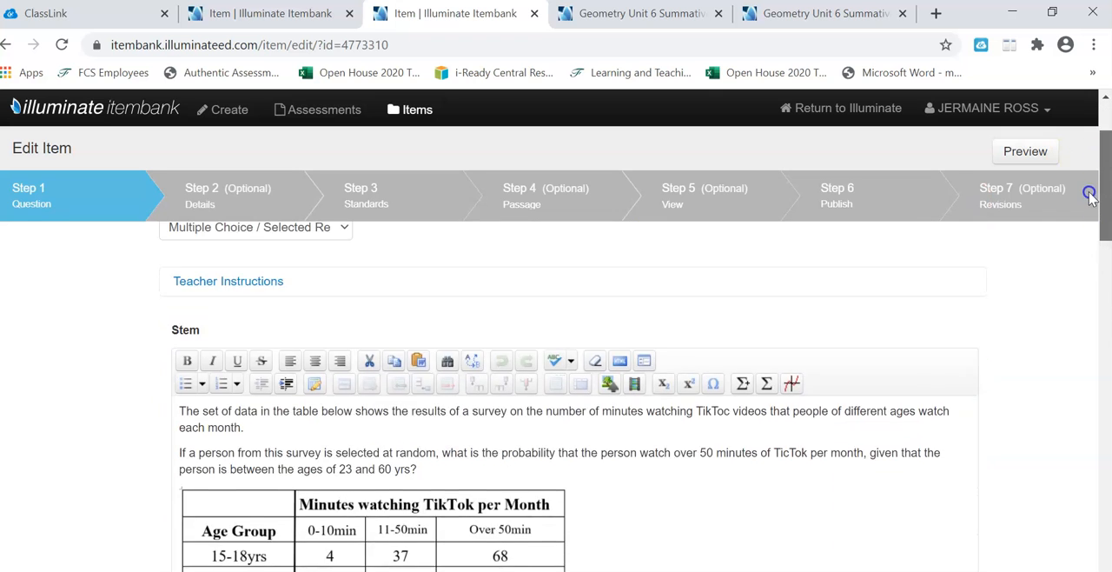
{"action": "scroll", "coordinate": [1084, 211], "scroll_direction": "down", "scroll_amount": 6}
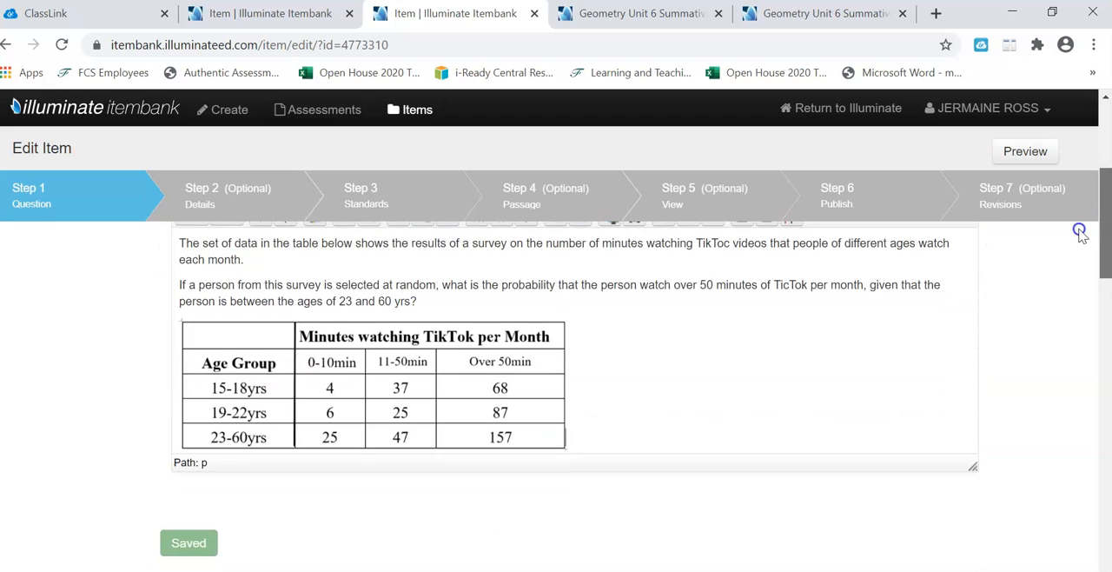
{"action": "scroll", "coordinate": [1064, 310], "scroll_direction": "down", "scroll_amount": 3}
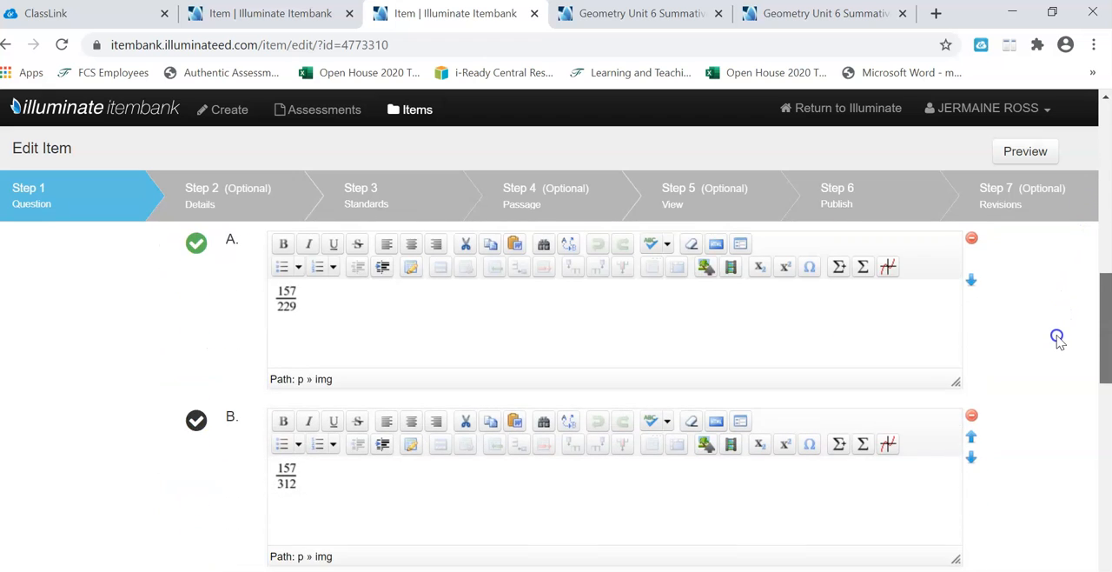
{"action": "scroll", "coordinate": [1056, 337], "scroll_direction": "down", "scroll_amount": 8}
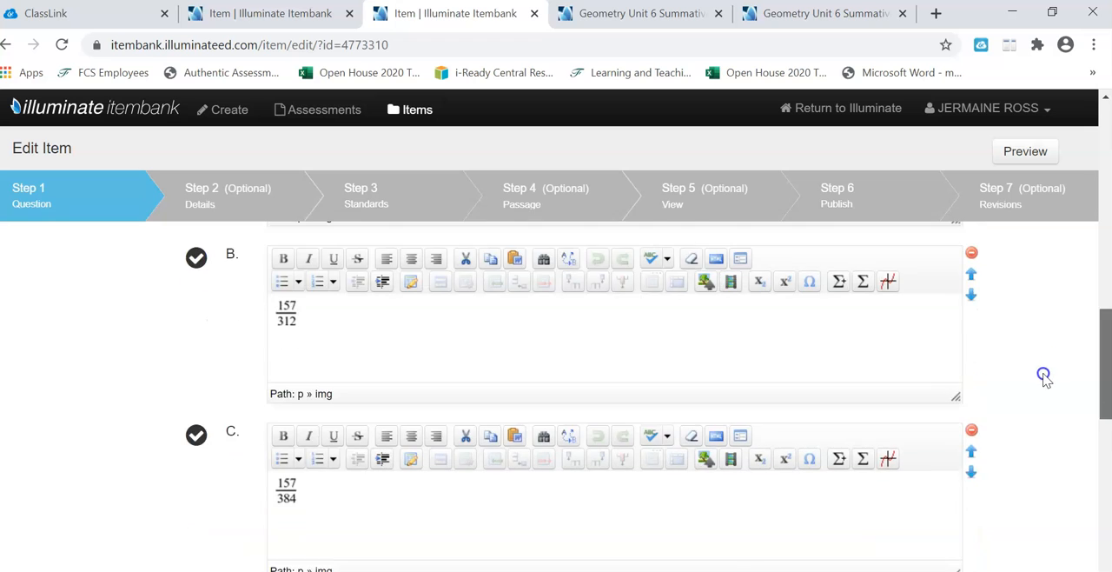
{"action": "scroll", "coordinate": [1030, 413], "scroll_direction": "down", "scroll_amount": 2}
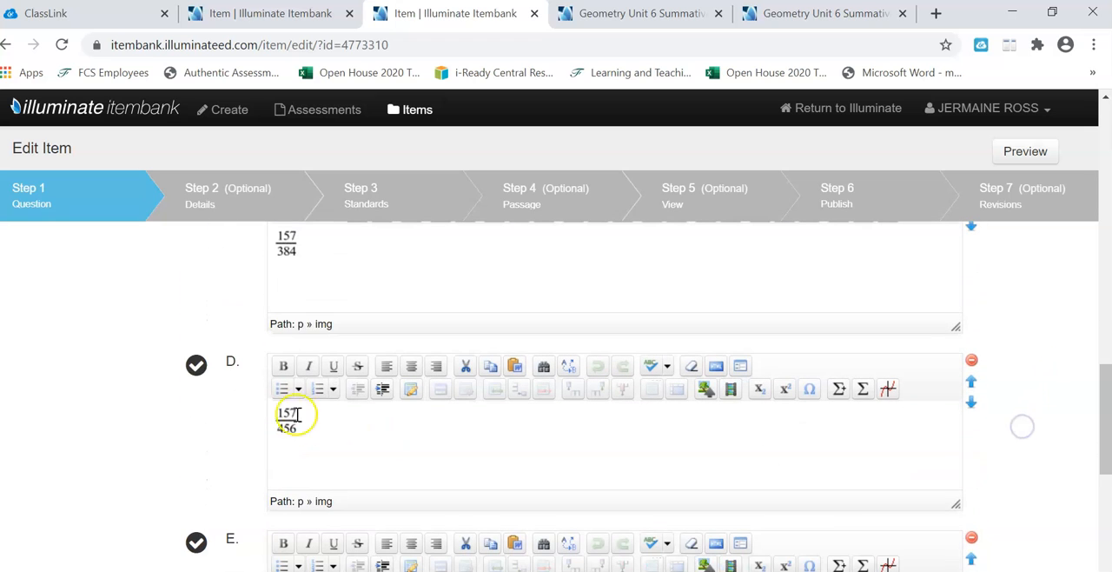
{"action": "left_click", "coordinate": [197, 365]}
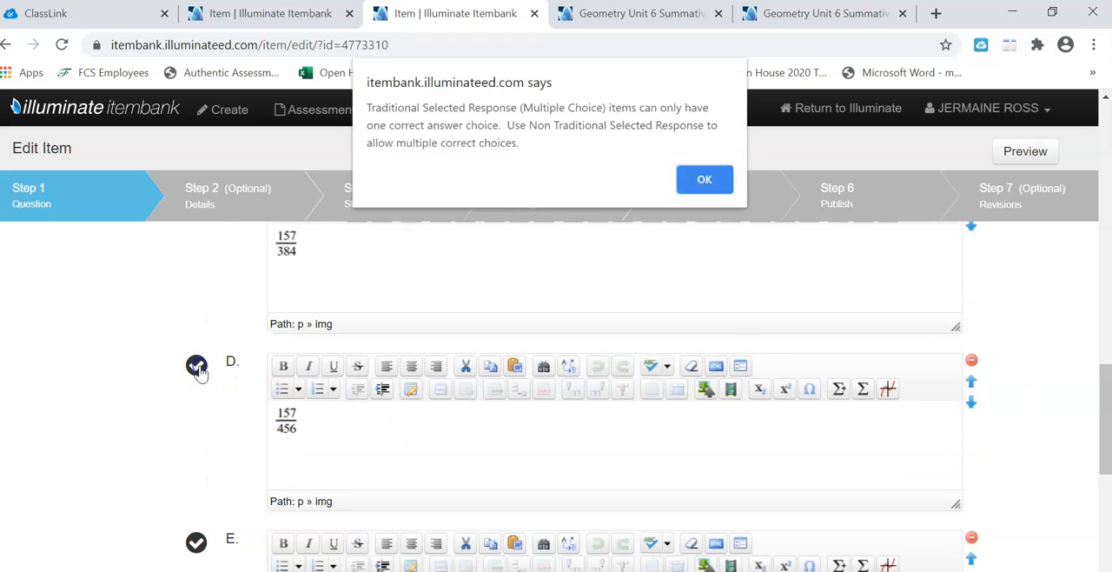
{"action": "left_click", "coordinate": [702, 179]}
Step: Clear the correct-answer mark from choice A (157/229)
{"action": "left_click_drag", "start_coordinate": [1105, 439], "coordinate": [1092, 326]}
{"action": "left_click", "coordinate": [196, 311]}
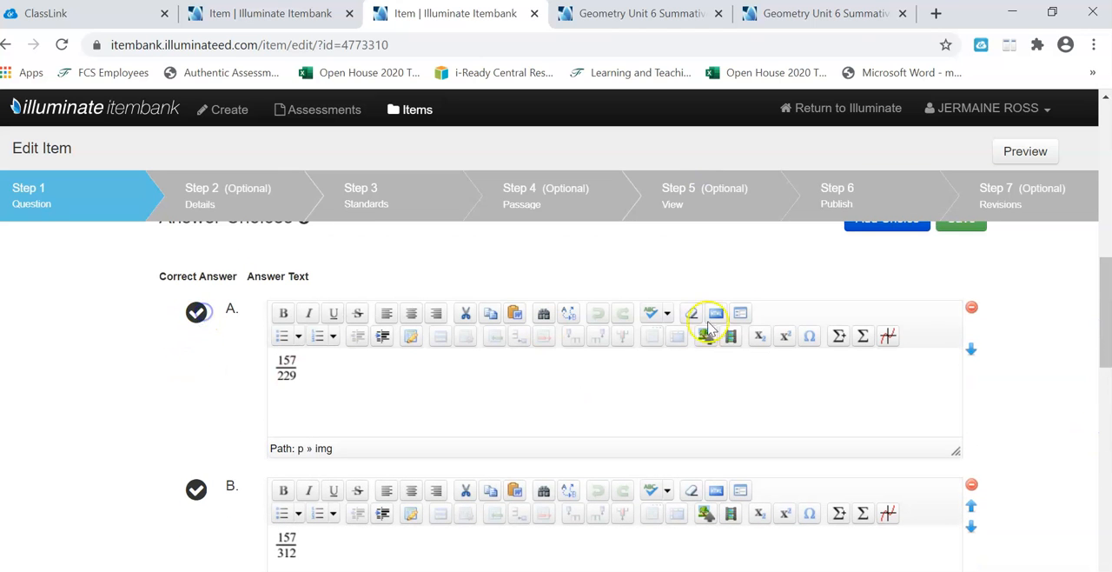
Step: Mark answer choice D (157/456) as the correct answer, save the revision and preview the item
{"action": "left_click_drag", "start_coordinate": [1106, 280], "coordinate": [1102, 360]}
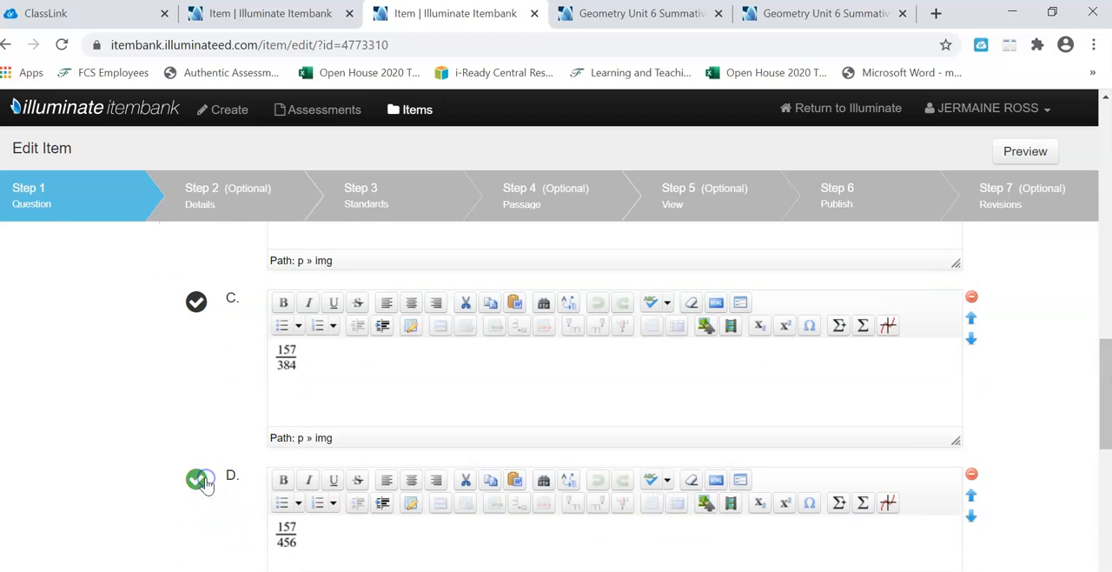
{"action": "left_click_drag", "start_coordinate": [1102, 402], "coordinate": [1087, 479]}
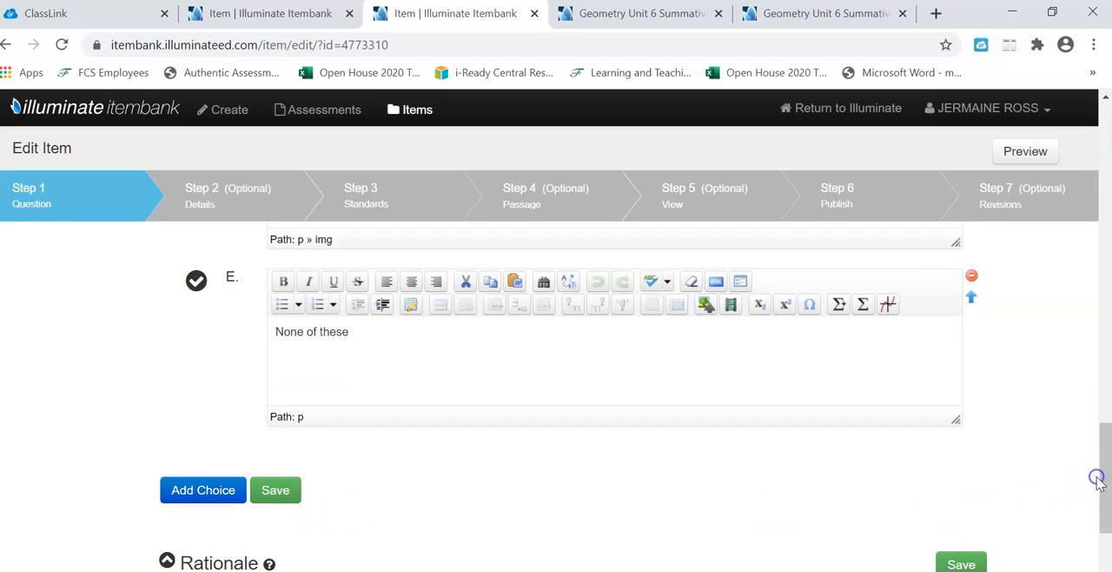
{"action": "left_click_drag", "start_coordinate": [1102, 461], "coordinate": [1102, 510]}
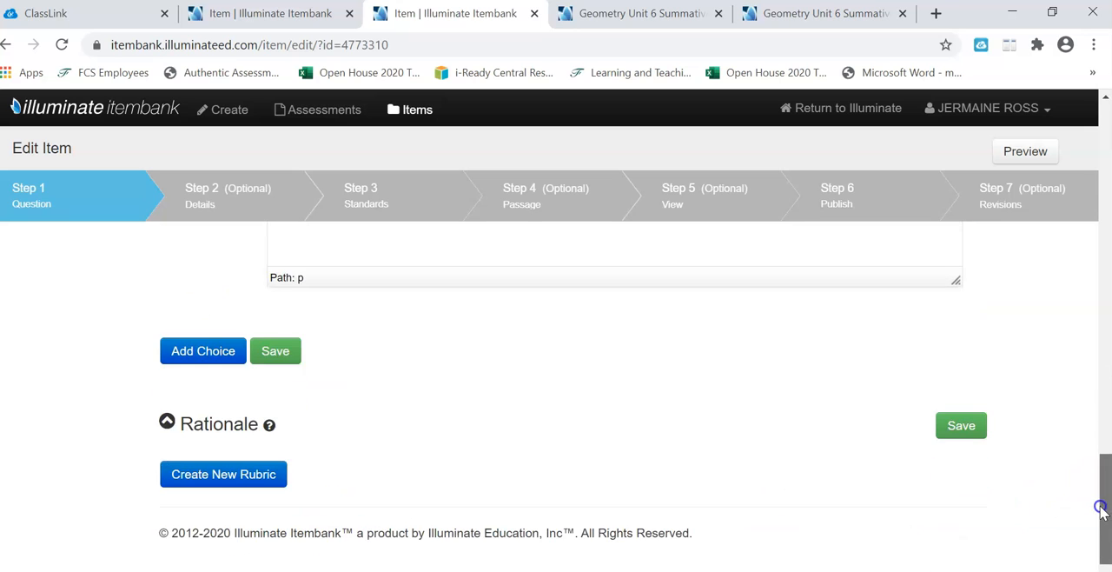
{"action": "left_click", "coordinate": [965, 426]}
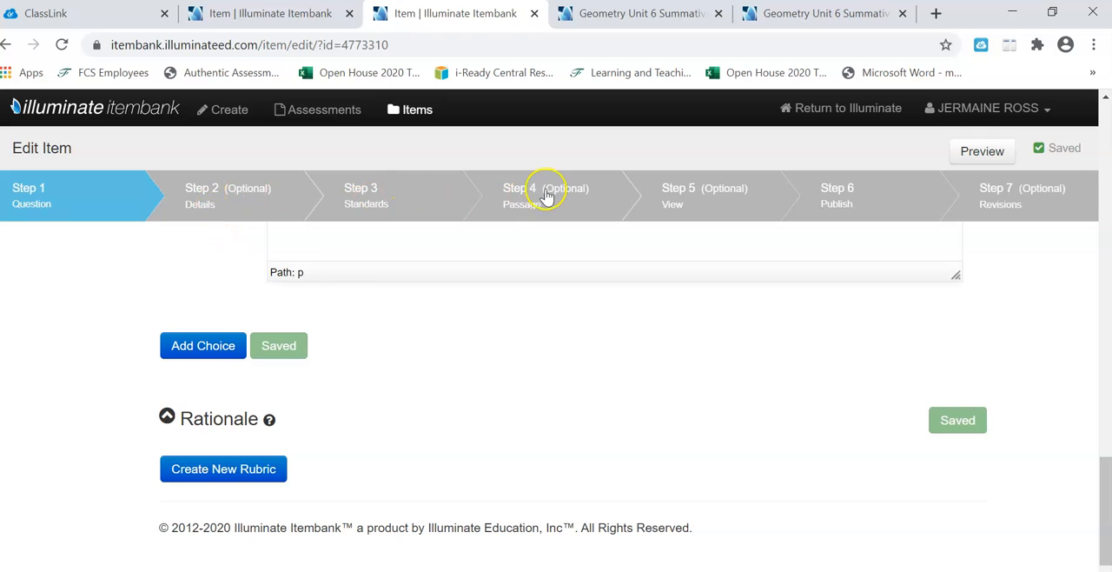
{"action": "left_click", "coordinate": [707, 202]}
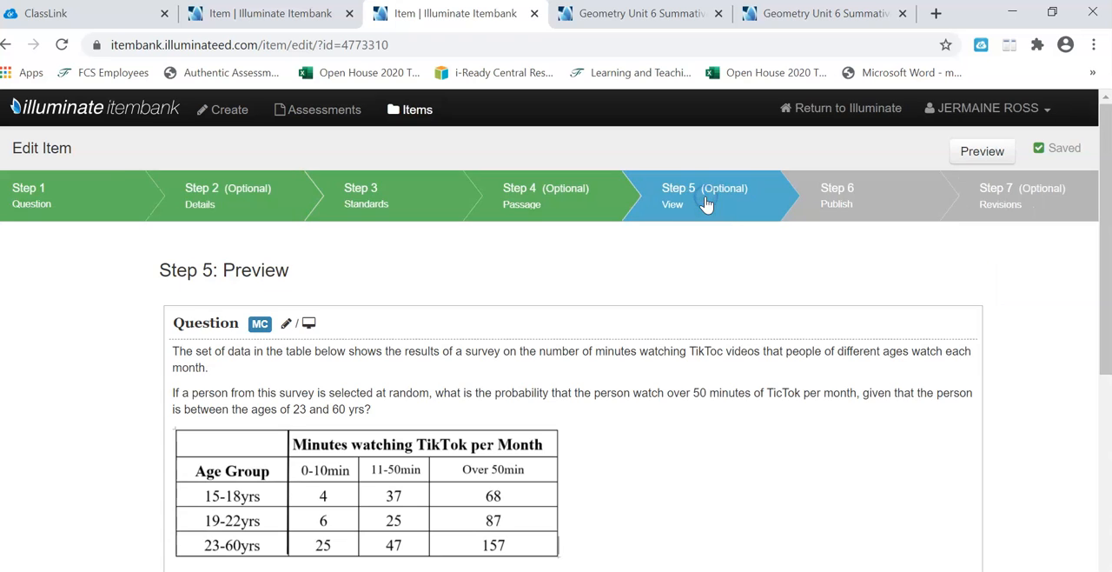
{"action": "left_click_drag", "start_coordinate": [1100, 236], "coordinate": [1102, 326]}
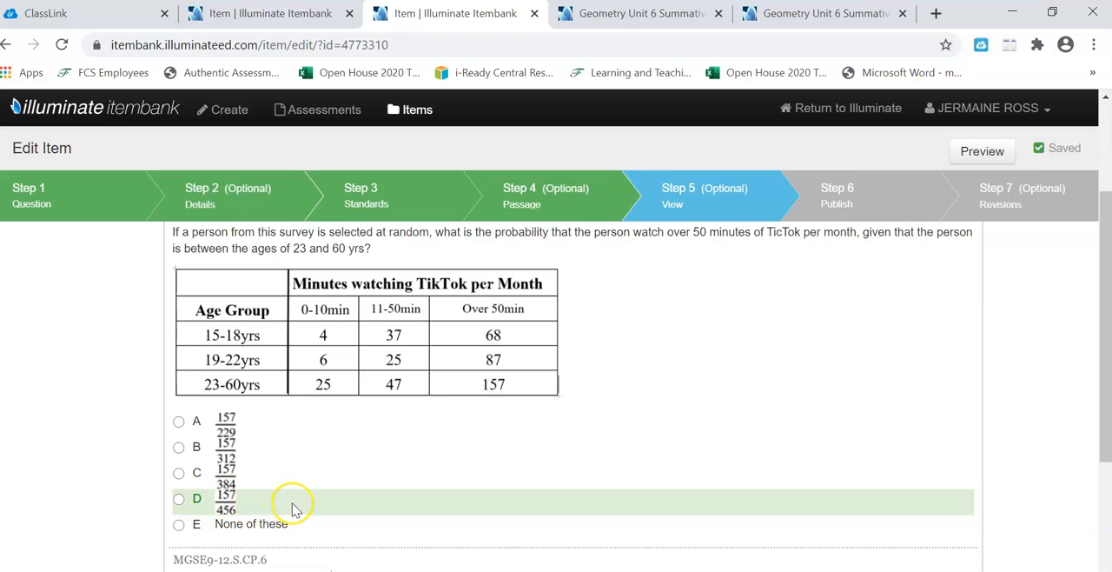
Step: Publish the item revision, updating it in both Geometry Unit 6 Summative 2020 Version B and its unshared copy
{"action": "left_click", "coordinate": [848, 199]}
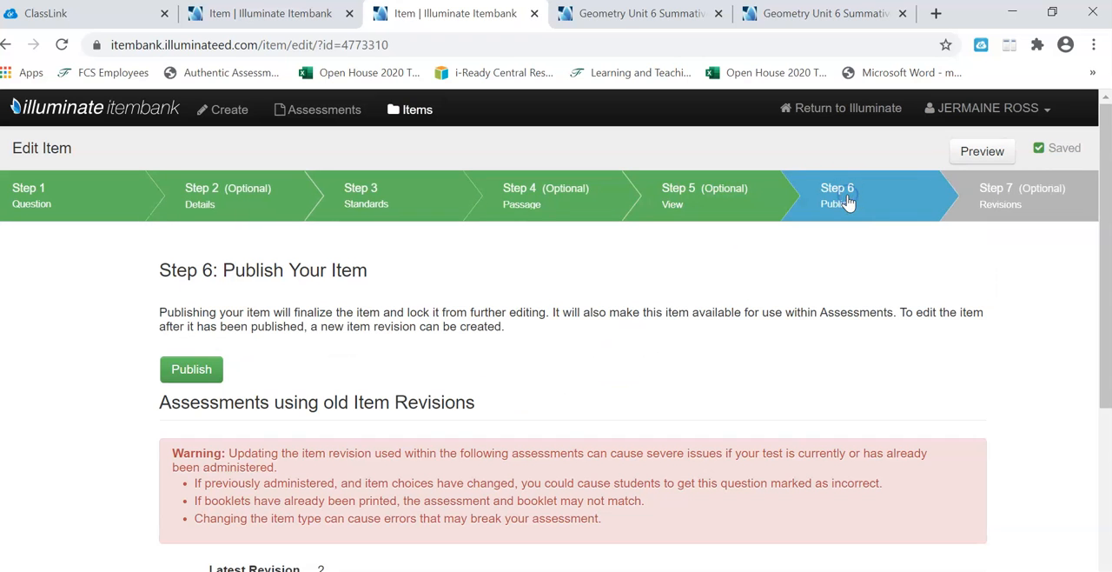
{"action": "left_click_drag", "start_coordinate": [1107, 333], "coordinate": [1100, 376]}
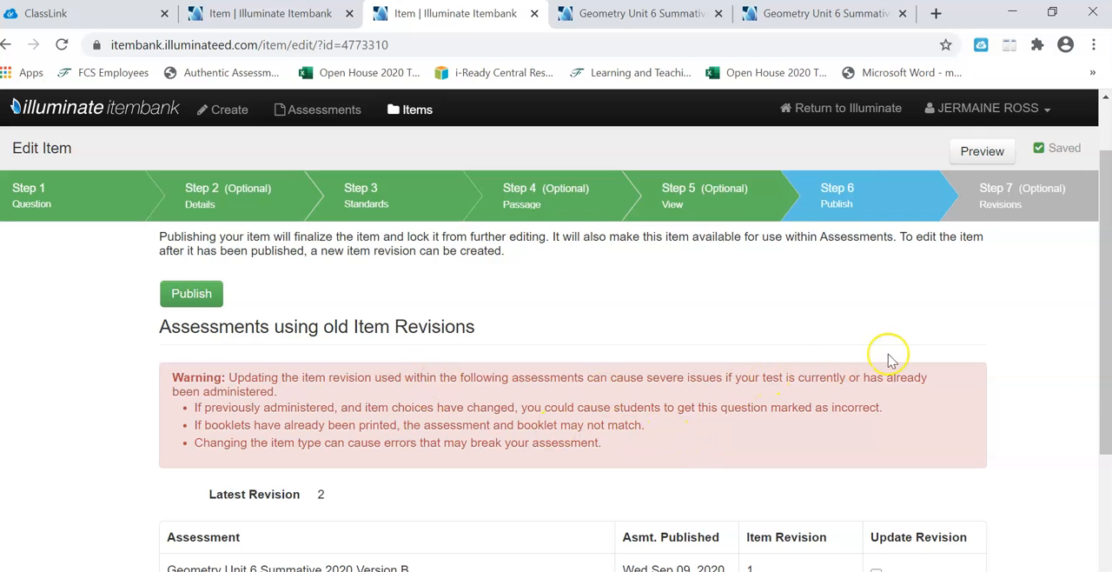
{"action": "left_click_drag", "start_coordinate": [1100, 368], "coordinate": [1096, 415]}
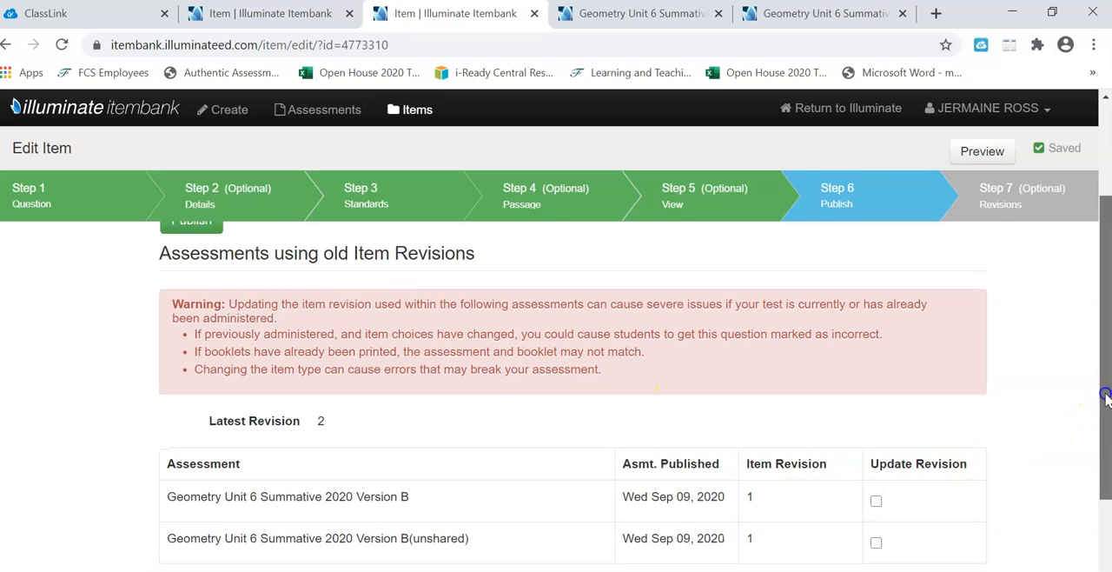
{"action": "scroll", "coordinate": [1098, 410], "scroll_direction": "down", "scroll_amount": 1}
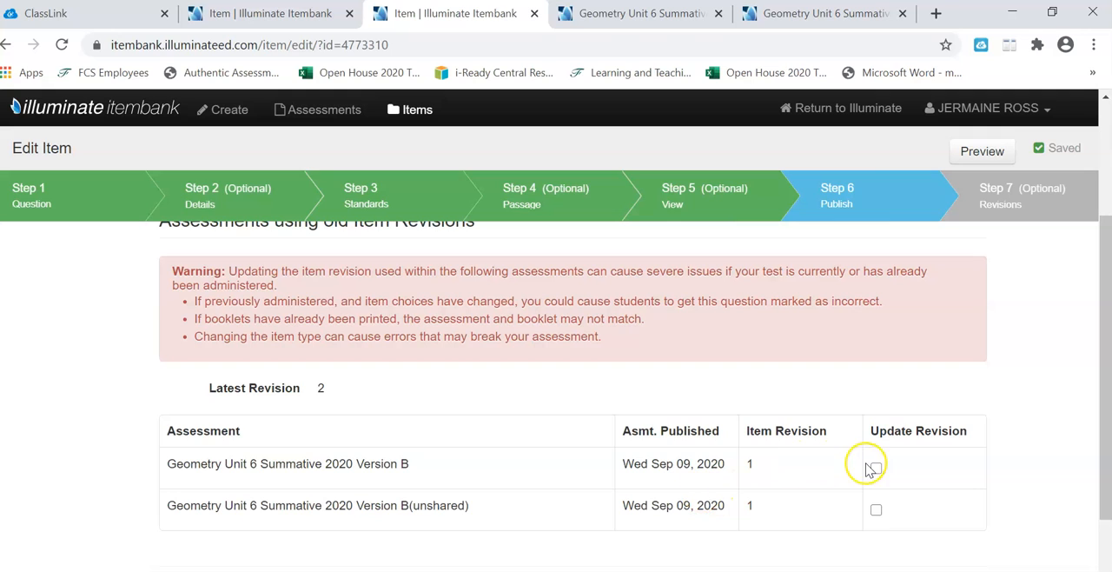
{"action": "left_click", "coordinate": [877, 511]}
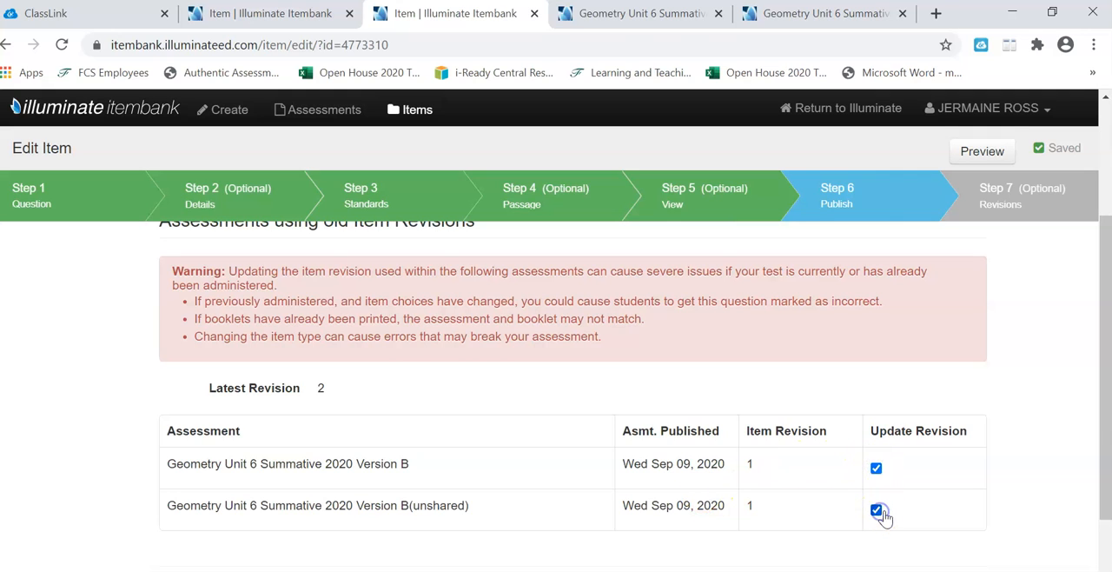
{"action": "left_click_drag", "start_coordinate": [1098, 453], "coordinate": [1100, 346]}
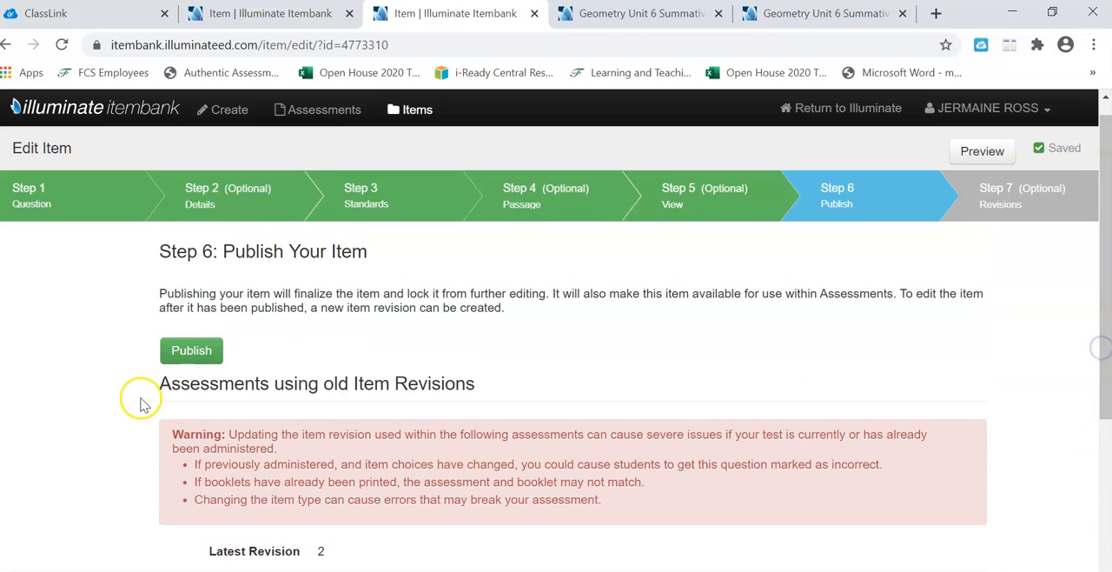
{"action": "left_click", "coordinate": [211, 348]}
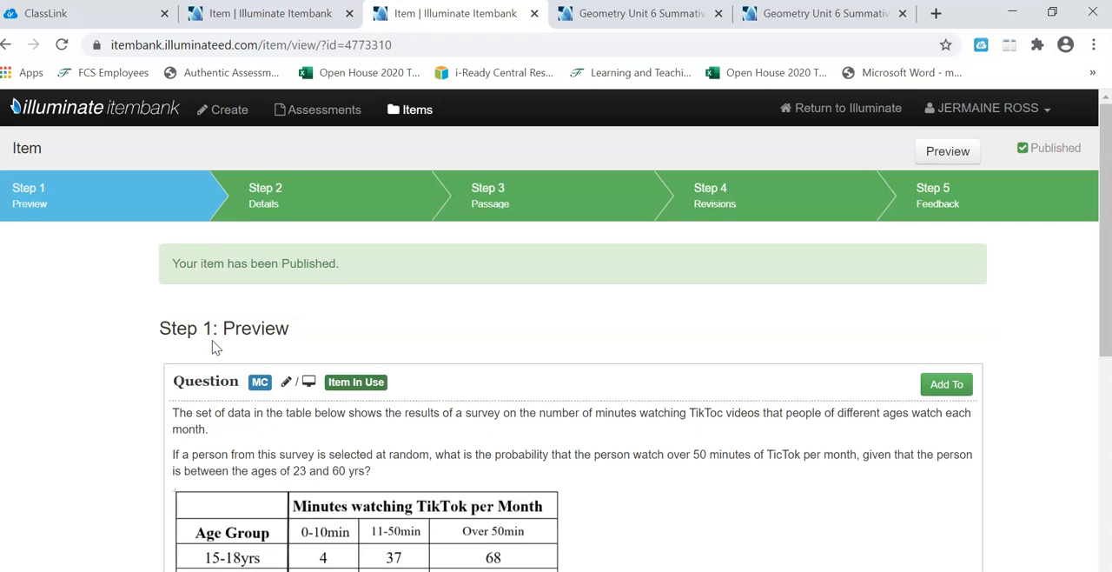
{"action": "left_click_drag", "start_coordinate": [1104, 265], "coordinate": [1068, 422]}
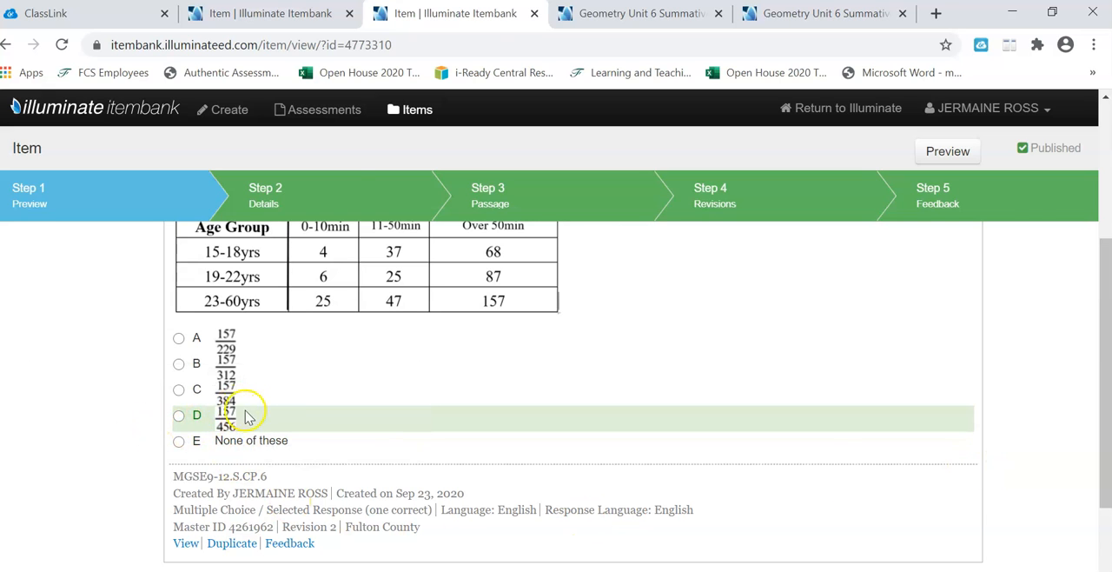
Step: Reload the assessment's answer key page and check the marked correct answer of question 18
{"action": "left_click", "coordinate": [609, 21]}
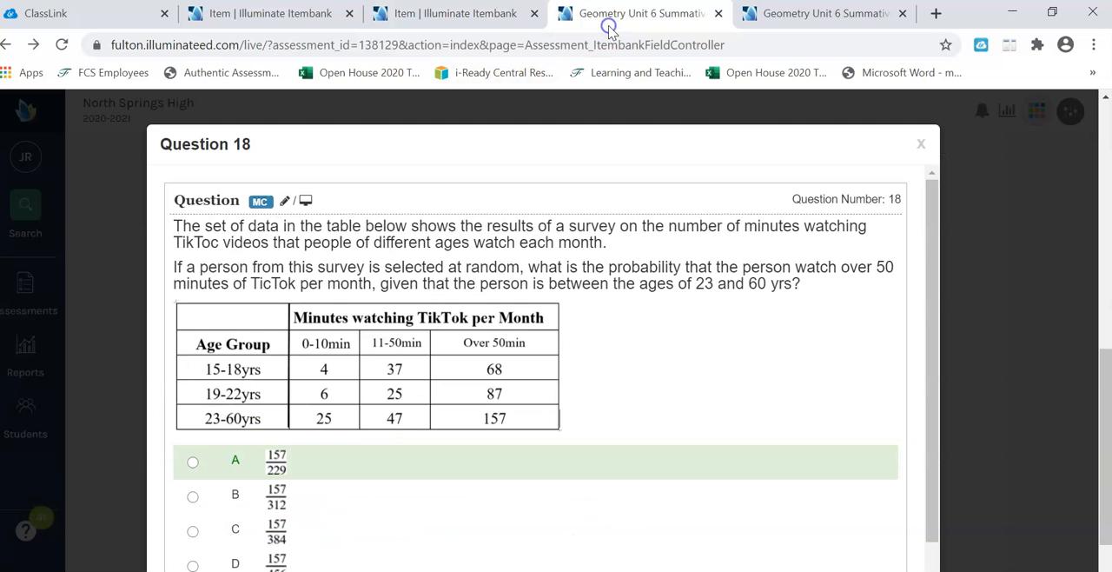
{"action": "left_click", "coordinate": [924, 145]}
{"action": "left_click", "coordinate": [732, 47]}
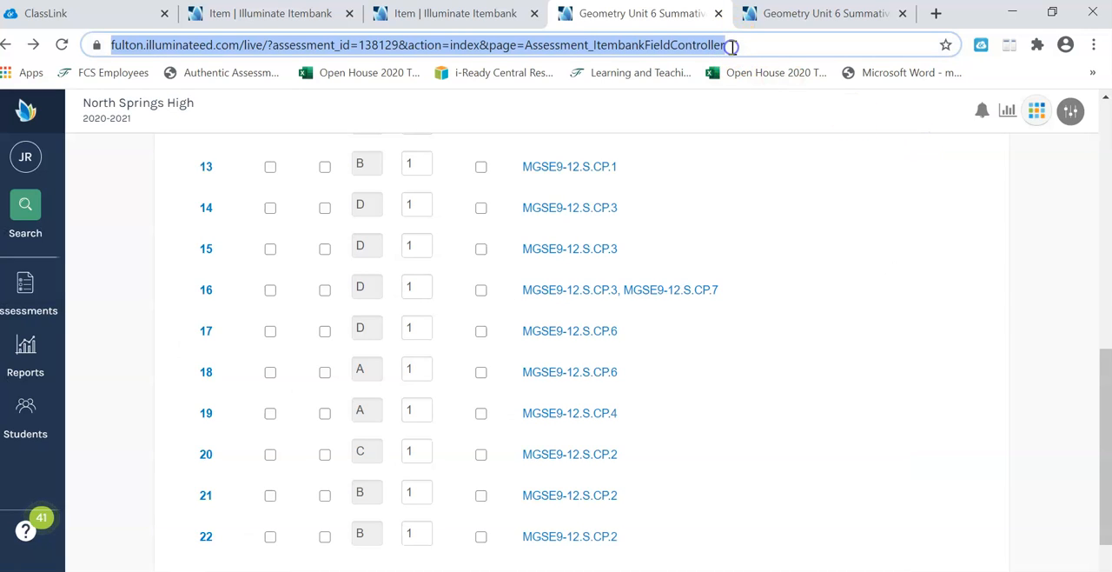
{"action": "key", "text": "Return"}
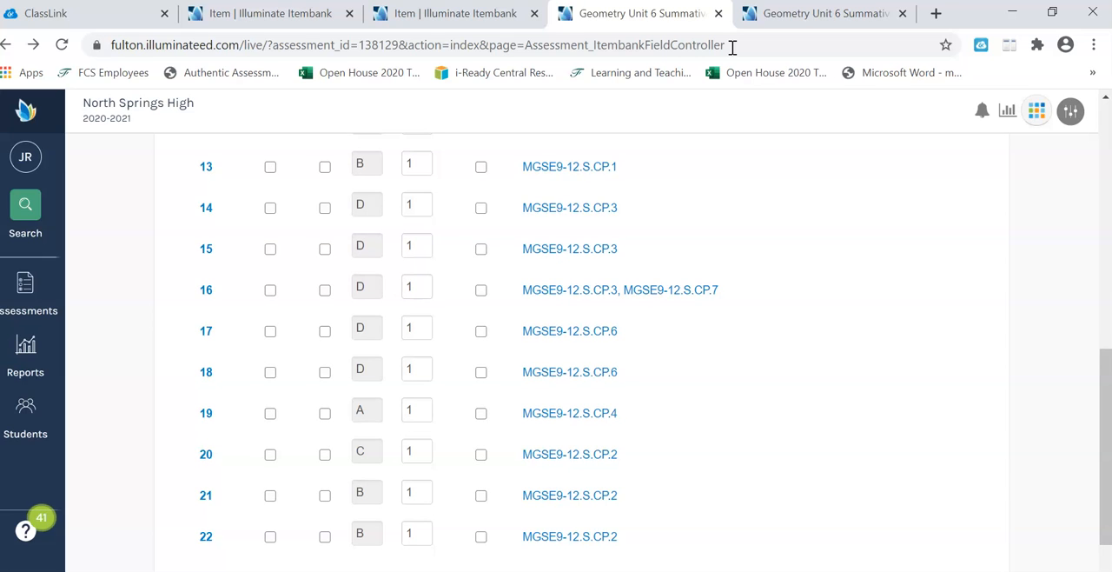
{"action": "left_click", "coordinate": [206, 374]}
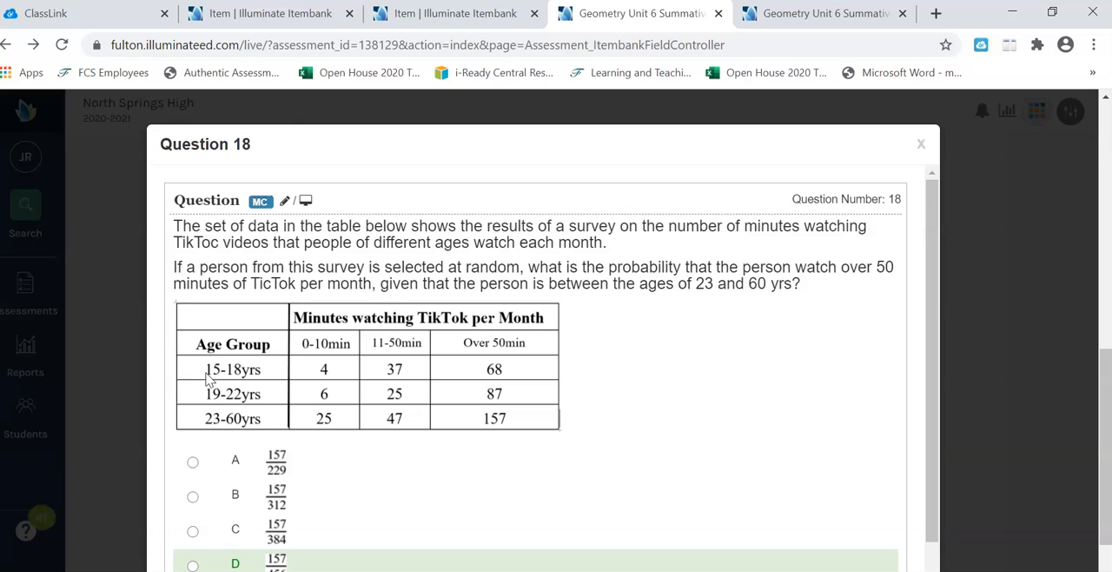
{"action": "left_click_drag", "start_coordinate": [929, 363], "coordinate": [918, 415]}
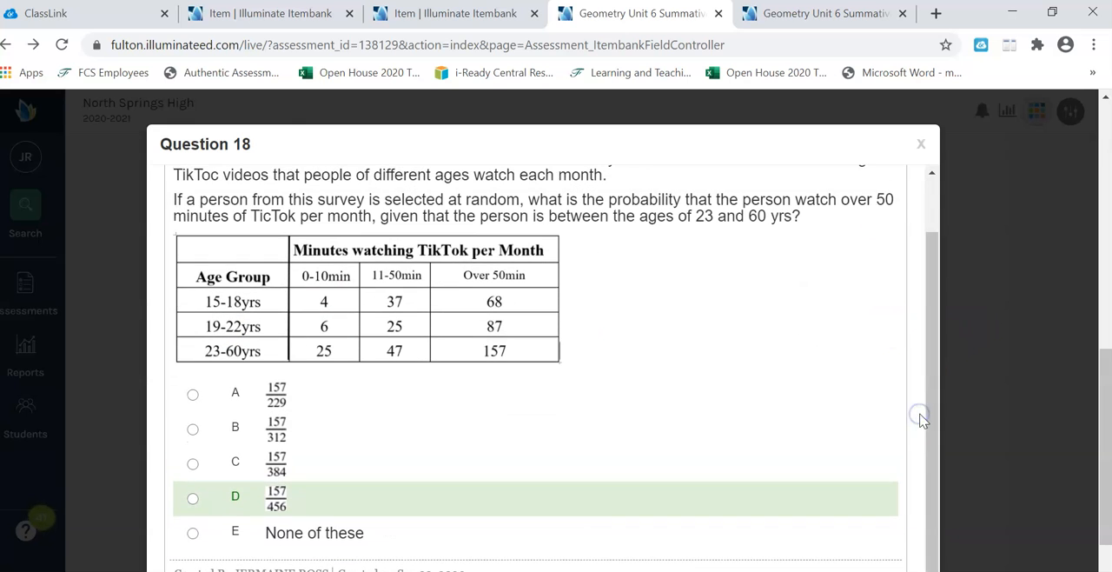
{"action": "left_click", "coordinate": [920, 146]}
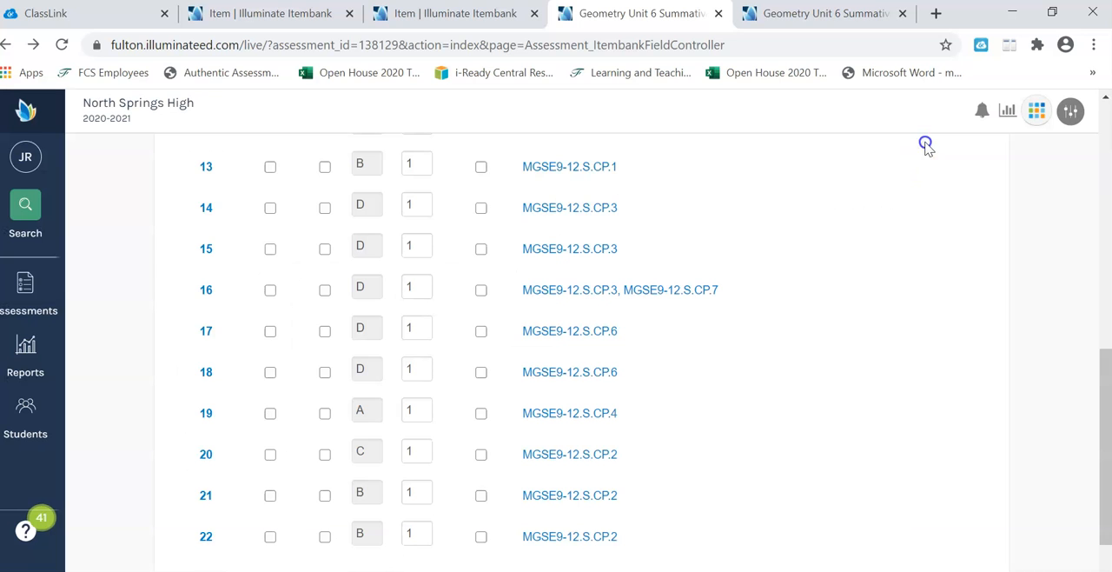
Step: Return to the item bank list, reopen the TikTok survey item and create another revision of it
{"action": "left_click", "coordinate": [461, 15]}
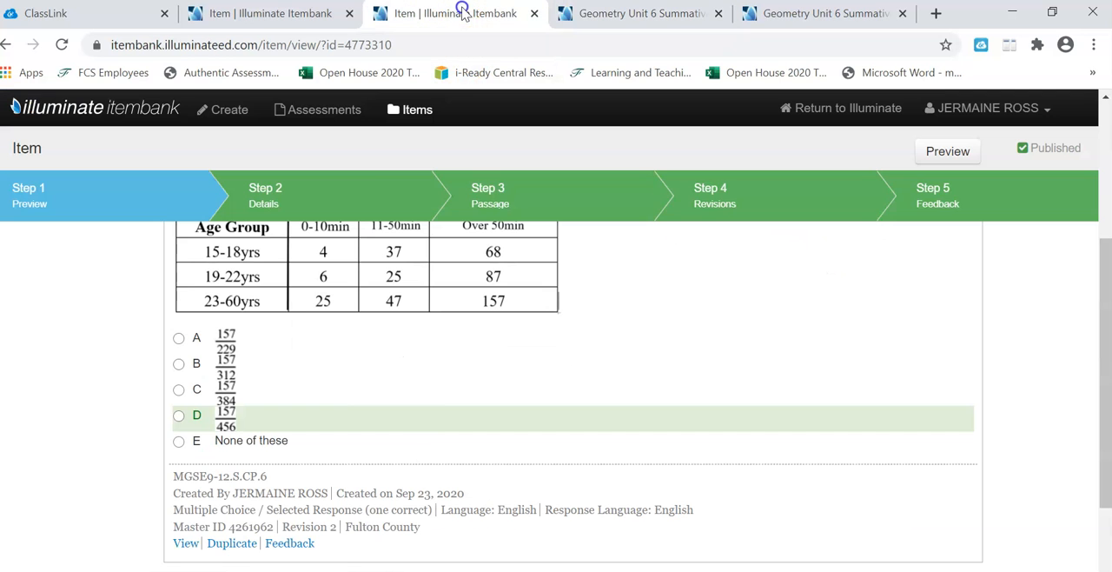
{"action": "left_click", "coordinate": [323, 19]}
{"action": "left_click", "coordinate": [1105, 362]}
{"action": "left_click", "coordinate": [473, 16]}
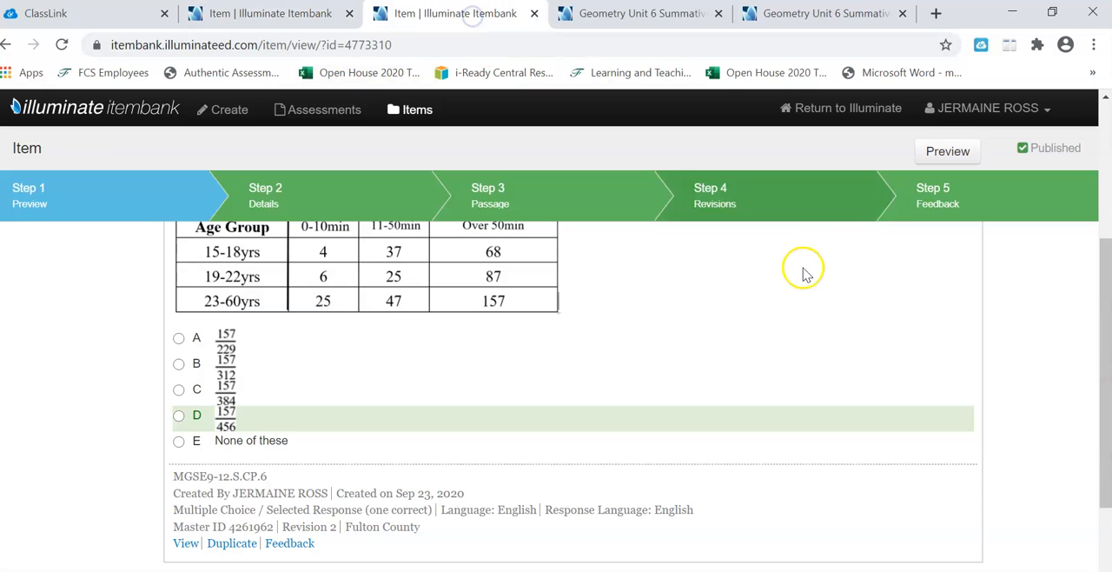
{"action": "left_click_drag", "start_coordinate": [1103, 304], "coordinate": [1102, 155]}
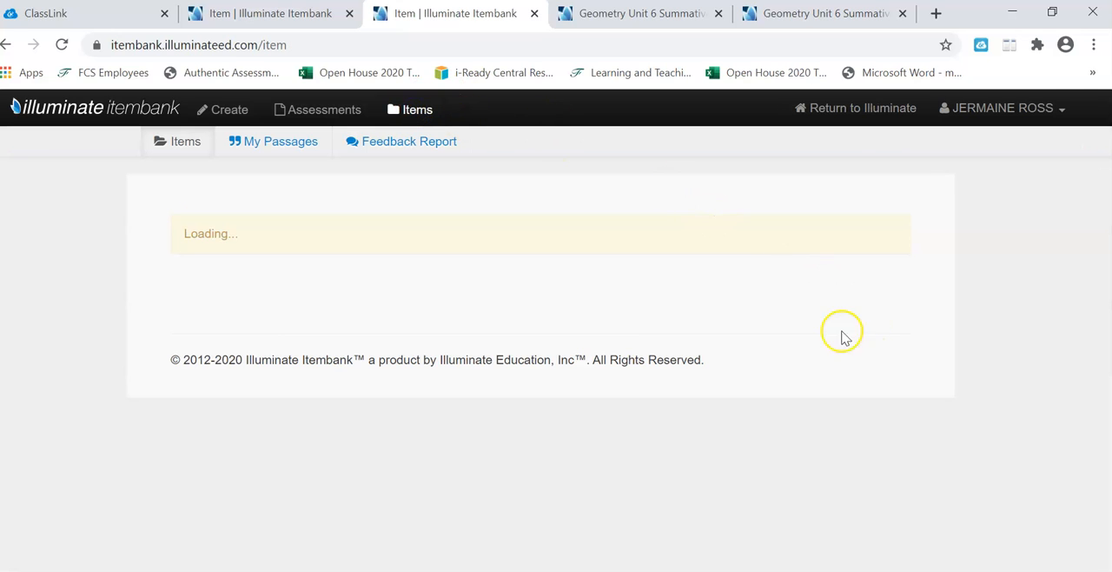
{"action": "left_click_drag", "start_coordinate": [1106, 258], "coordinate": [1085, 387]}
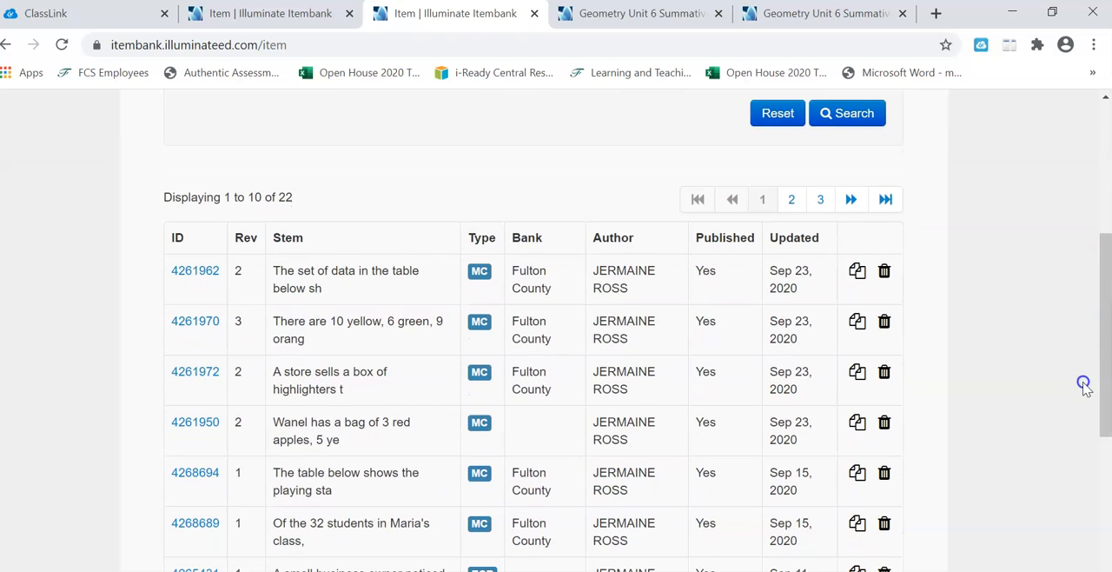
{"action": "left_click", "coordinate": [201, 272]}
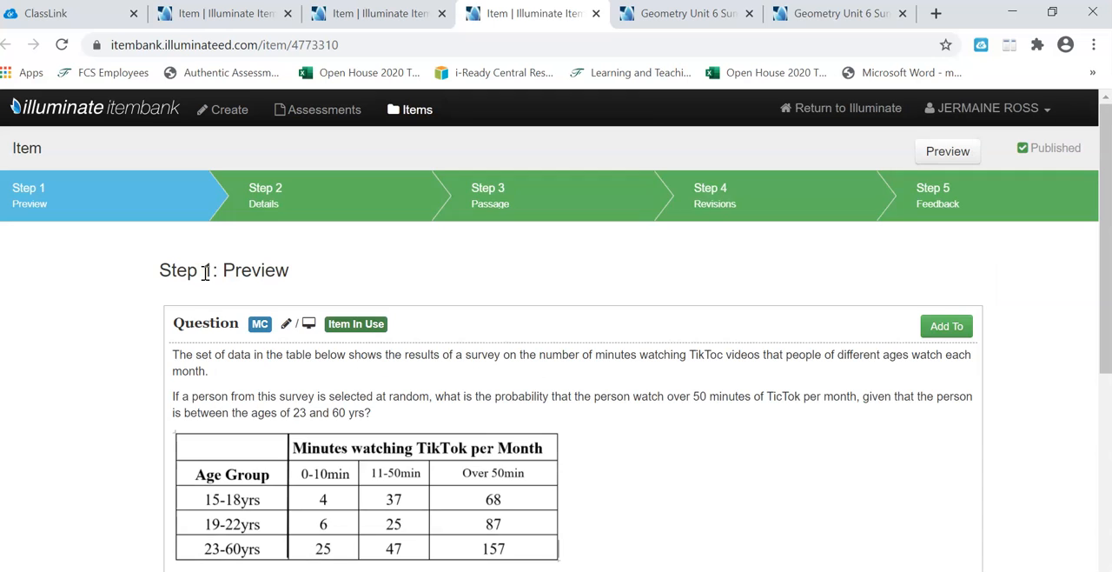
{"action": "left_click", "coordinate": [712, 200]}
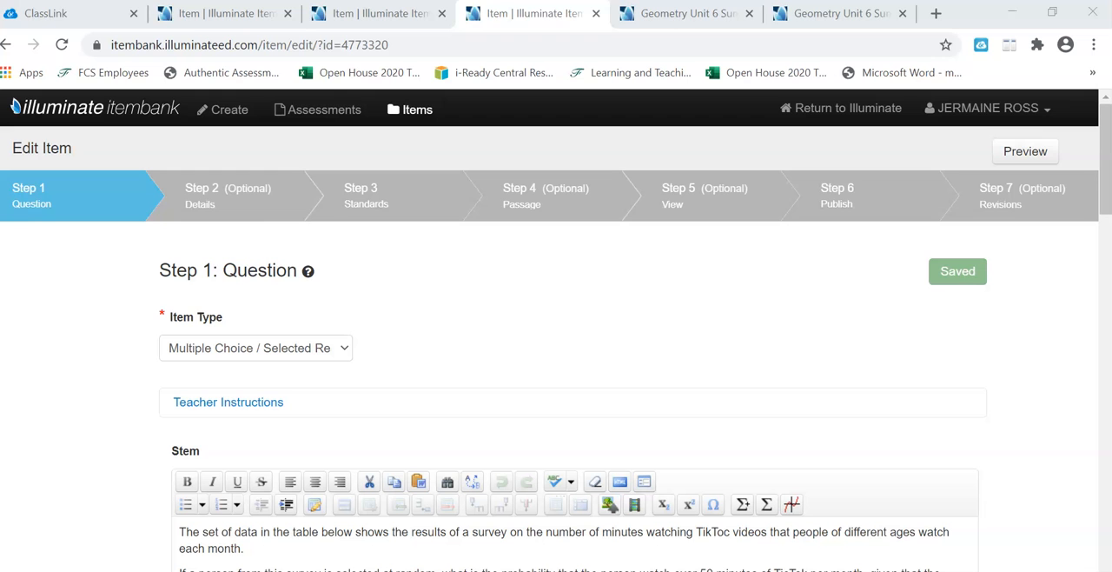
Step: Try to mark answer choice A (157/229) as correct while choice D is still marked
{"action": "left_click_drag", "start_coordinate": [1106, 180], "coordinate": [1080, 326]}
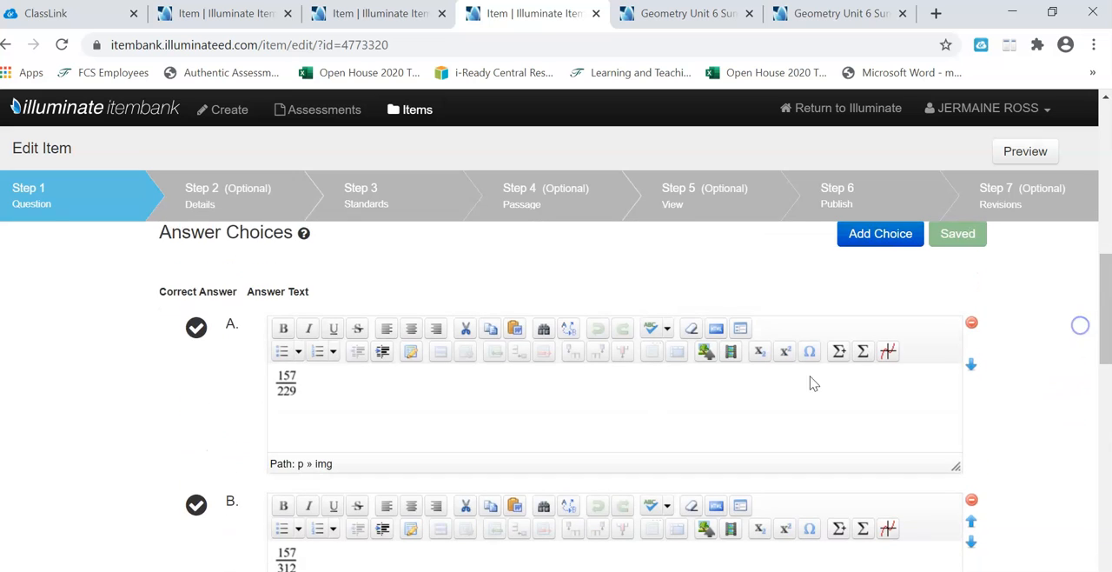
{"action": "left_click", "coordinate": [195, 329]}
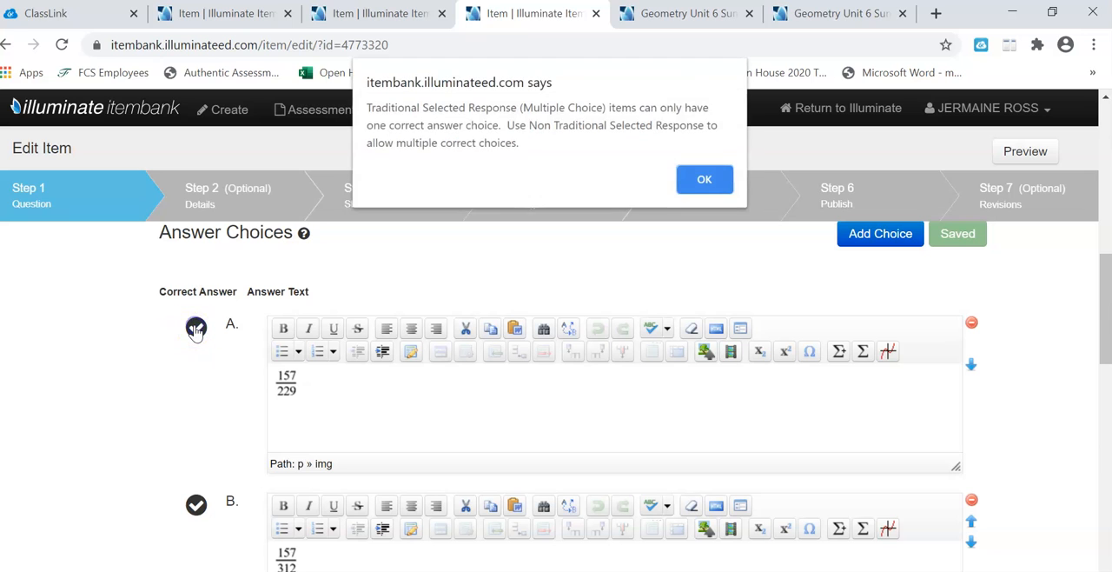
{"action": "left_click", "coordinate": [691, 176]}
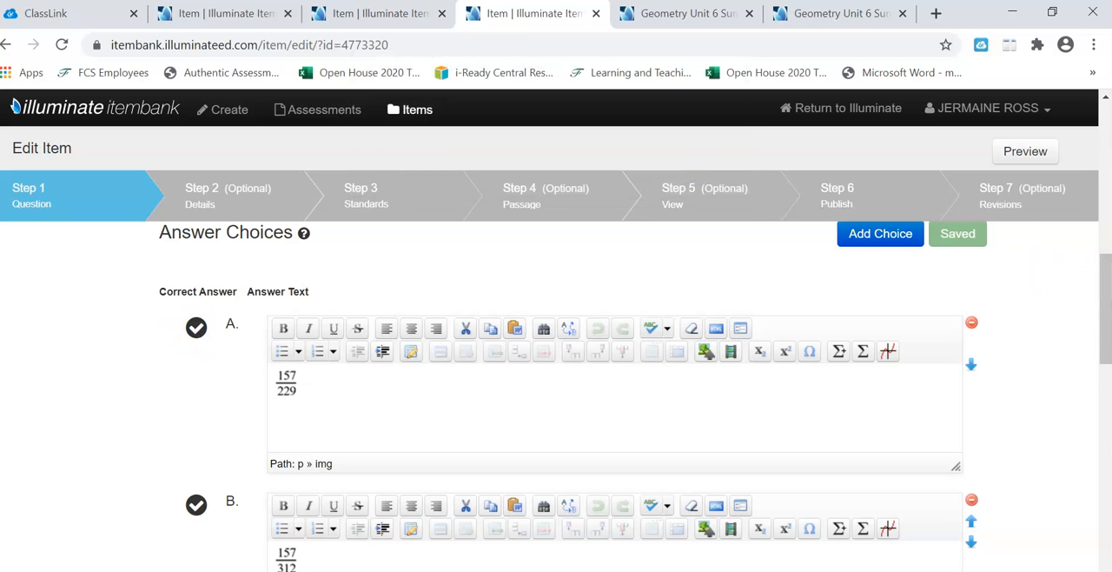
Step: Switch the correct answer from choice D to choice A (157/229) and save the revision
{"action": "left_click_drag", "start_coordinate": [1103, 348], "coordinate": [1097, 465]}
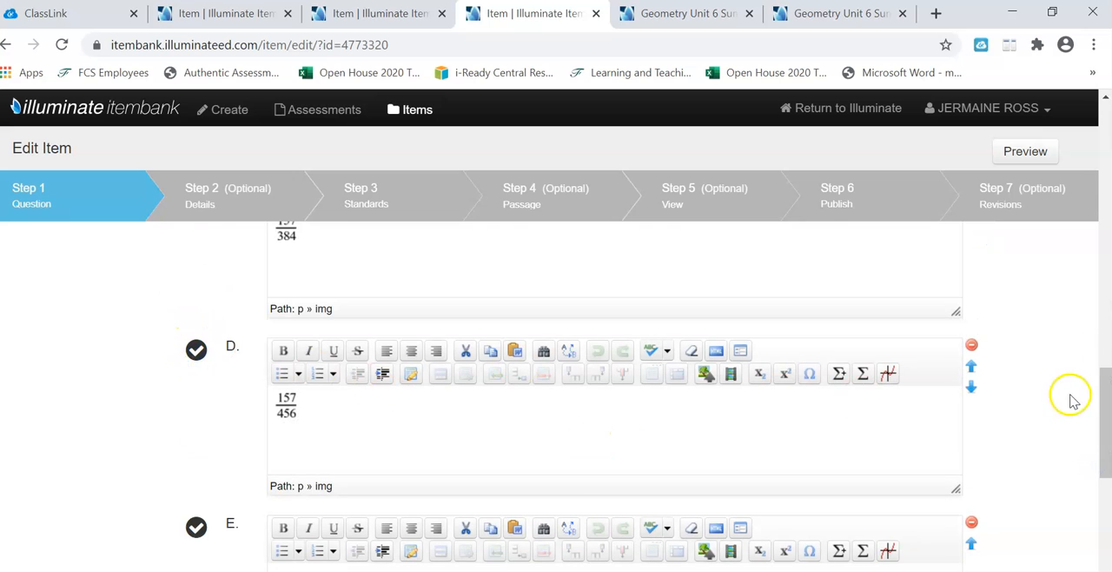
{"action": "left_click_drag", "start_coordinate": [1106, 397], "coordinate": [1101, 286]}
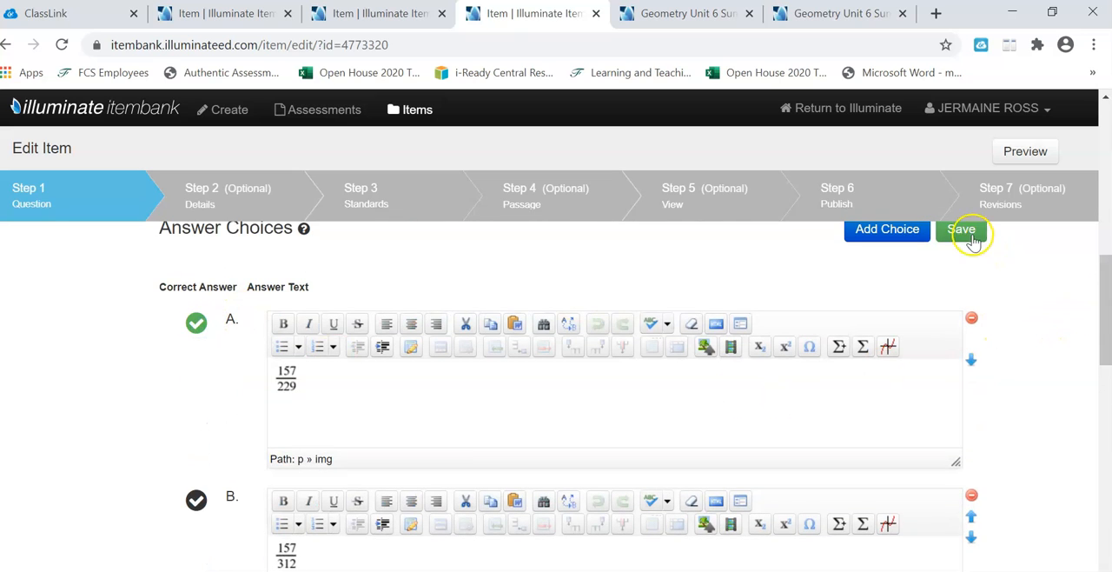
{"action": "left_click_drag", "start_coordinate": [1104, 278], "coordinate": [1098, 487]}
{"action": "left_click", "coordinate": [960, 411]}
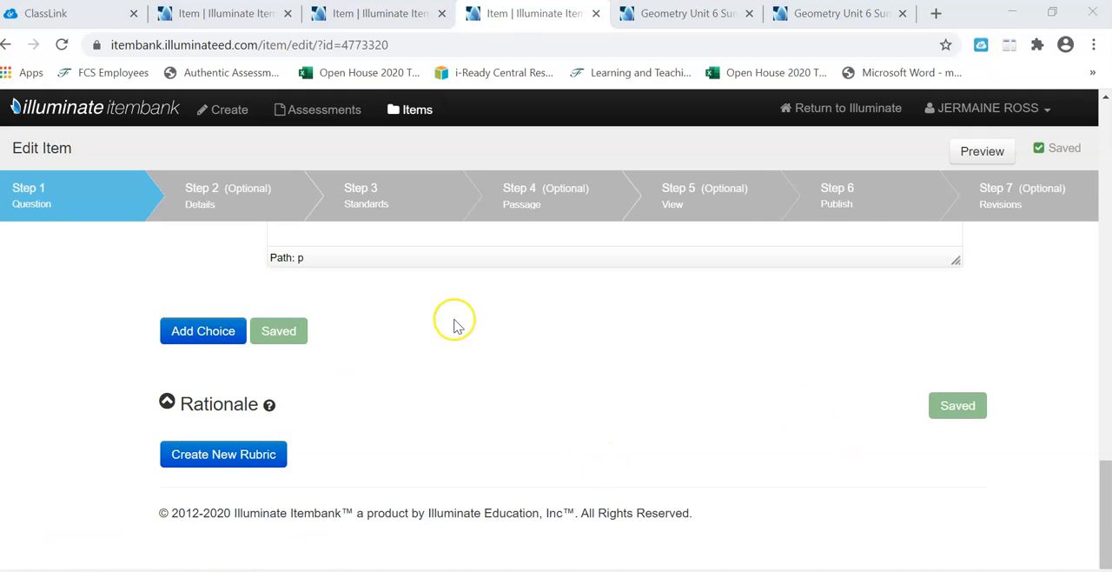
Step: Publish the new item revision, updating it in both Geometry Unit 6 Summative 2020 Version B and its unshared copy
{"action": "left_click", "coordinate": [863, 195]}
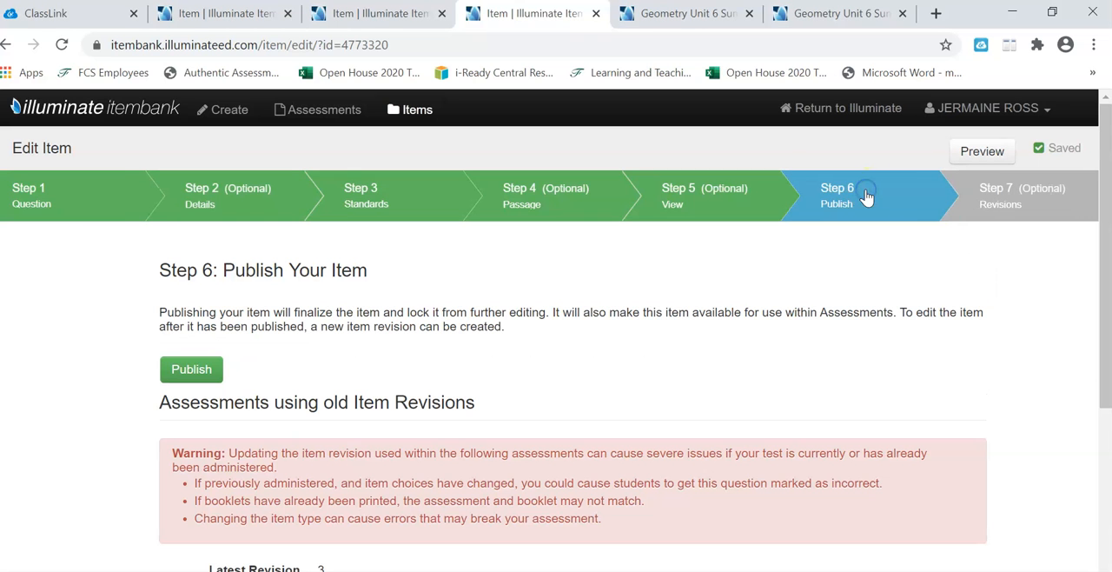
{"action": "left_click_drag", "start_coordinate": [1103, 211], "coordinate": [1106, 357]}
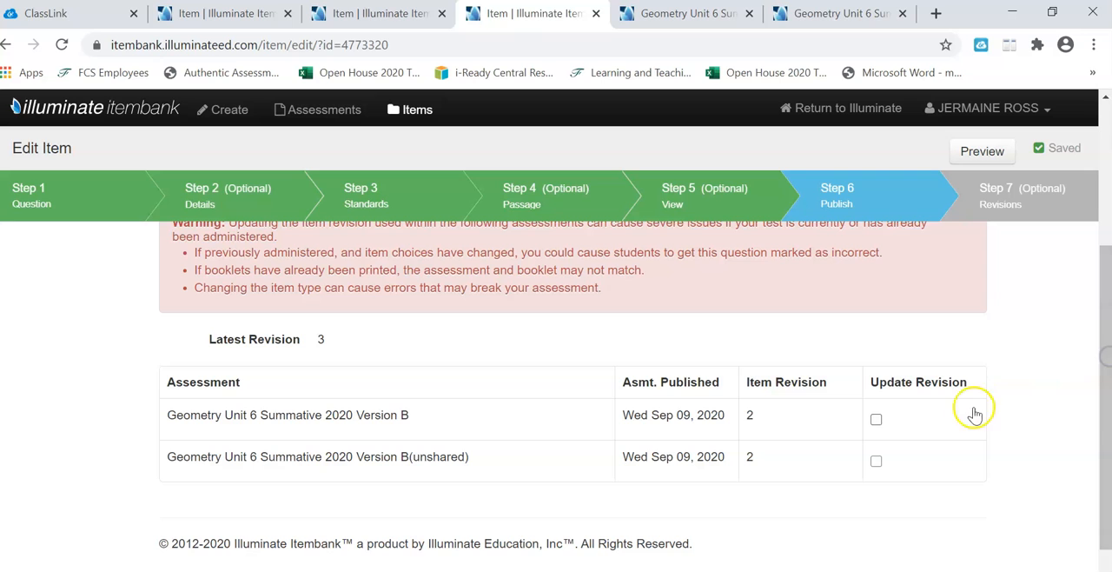
{"action": "left_click", "coordinate": [875, 464]}
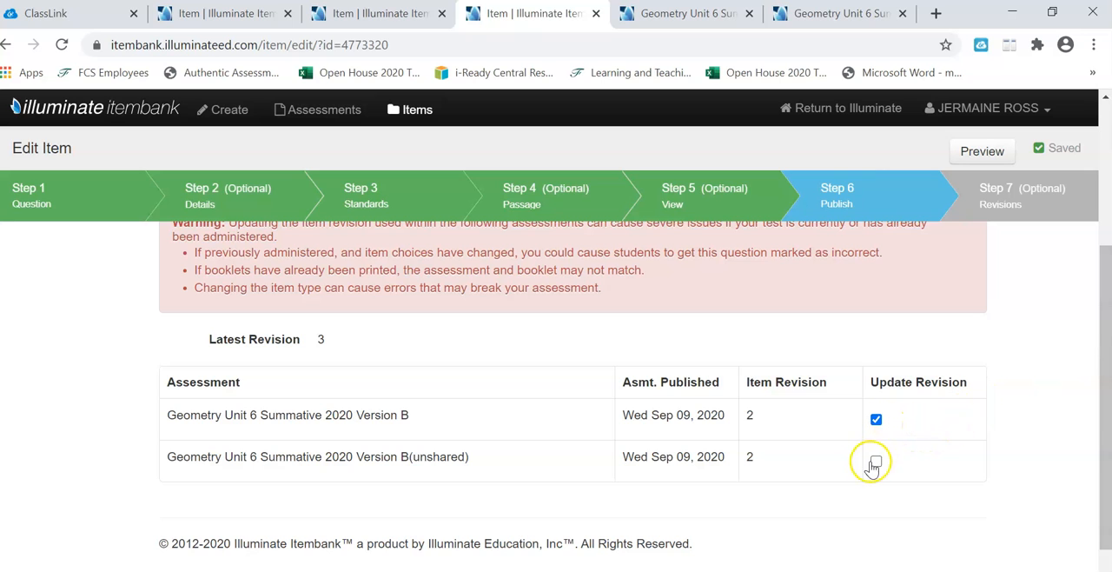
{"action": "left_click_drag", "start_coordinate": [1097, 368], "coordinate": [1073, 247]}
{"action": "left_click", "coordinate": [209, 354]}
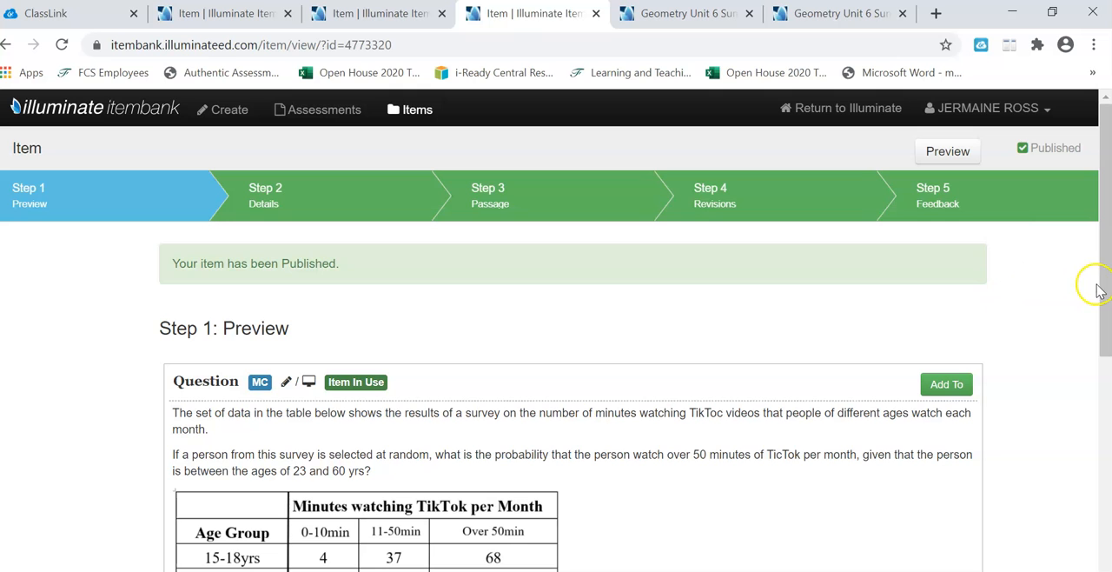
Step: Check which answer choice is marked correct in the published item's preview
{"action": "left_click_drag", "start_coordinate": [1105, 285], "coordinate": [1085, 317]}
{"action": "scroll", "coordinate": [1084, 330], "scroll_direction": "down", "scroll_amount": 1}
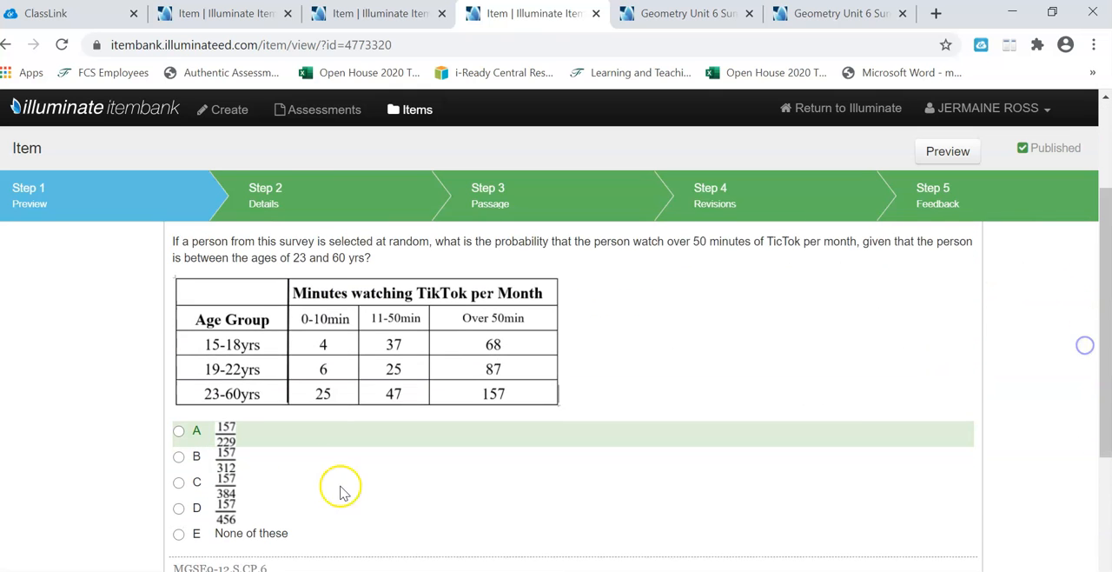
{"action": "left_click_drag", "start_coordinate": [1098, 341], "coordinate": [1102, 252]}
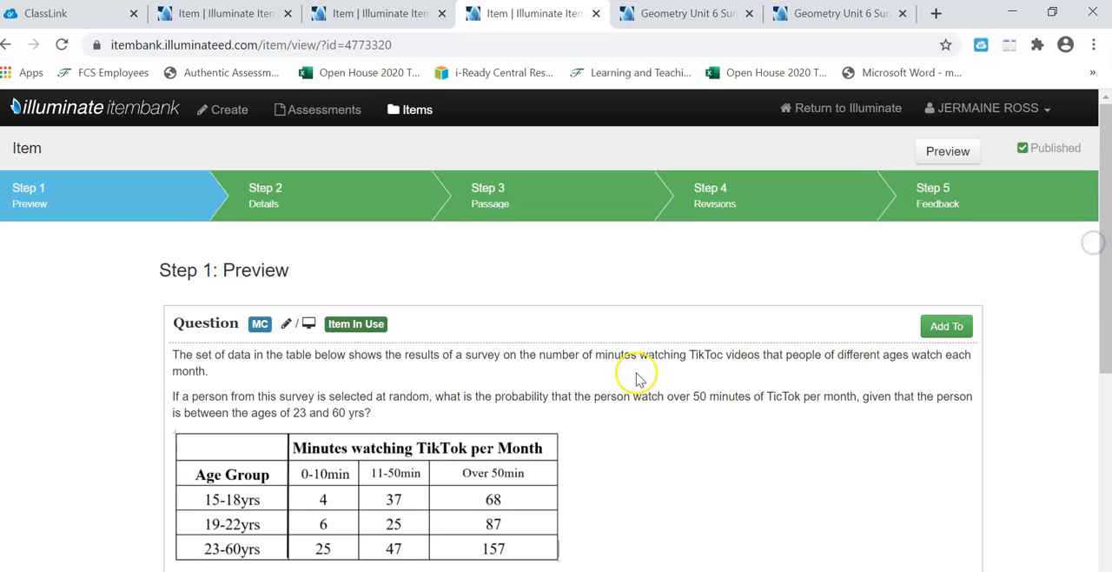
Step: Go back to the Geometry Unit 6 Summative answer key page and reload it to refresh question 18's answer
{"action": "left_click", "coordinate": [412, 15]}
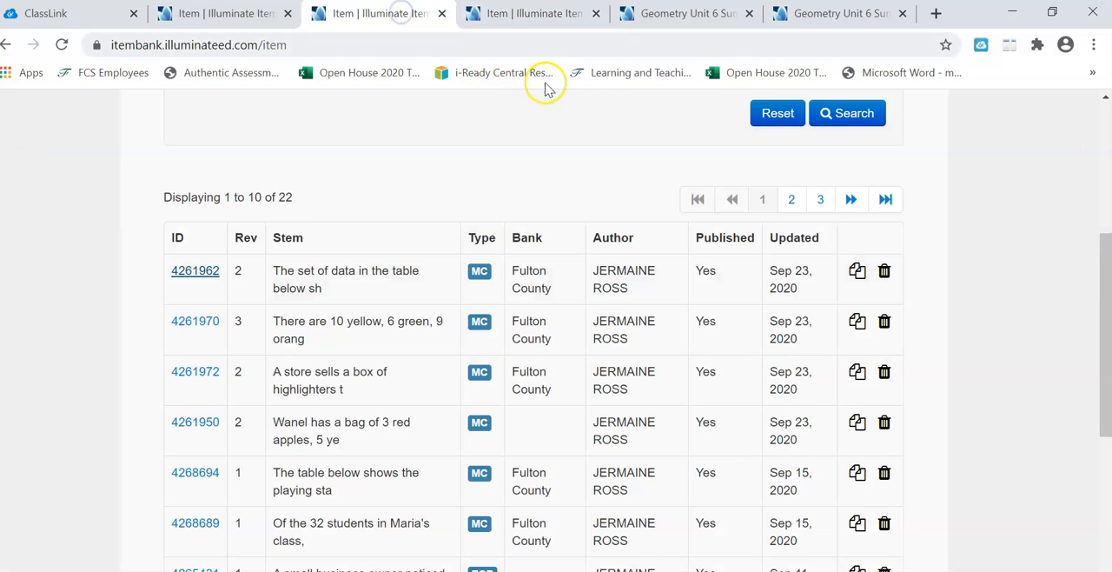
{"action": "left_click", "coordinate": [223, 15]}
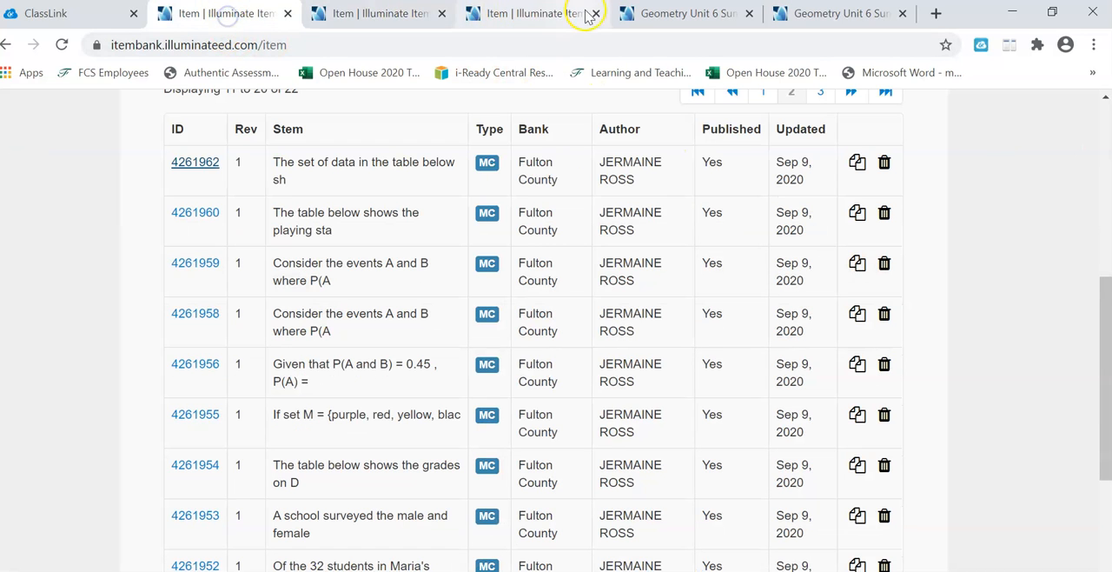
{"action": "left_click", "coordinate": [656, 14]}
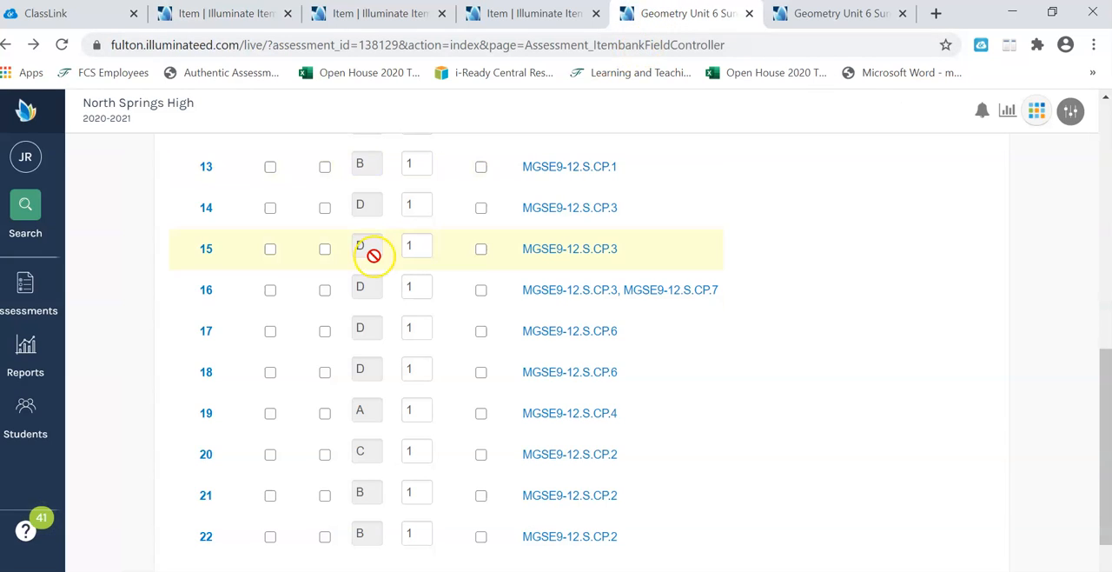
{"action": "left_click", "coordinate": [556, 45]}
{"action": "key", "text": "Return"}
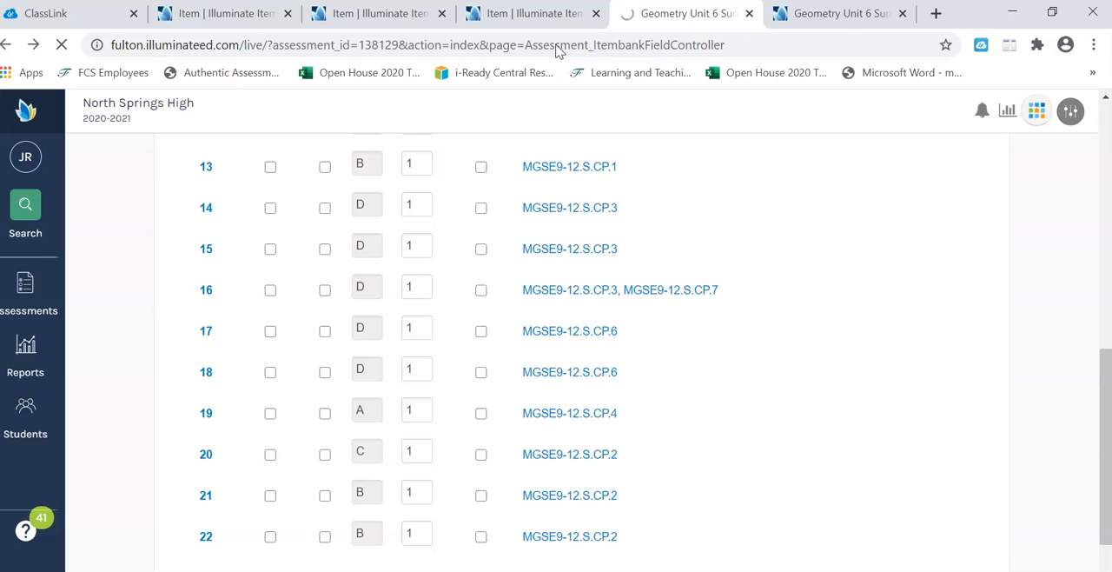